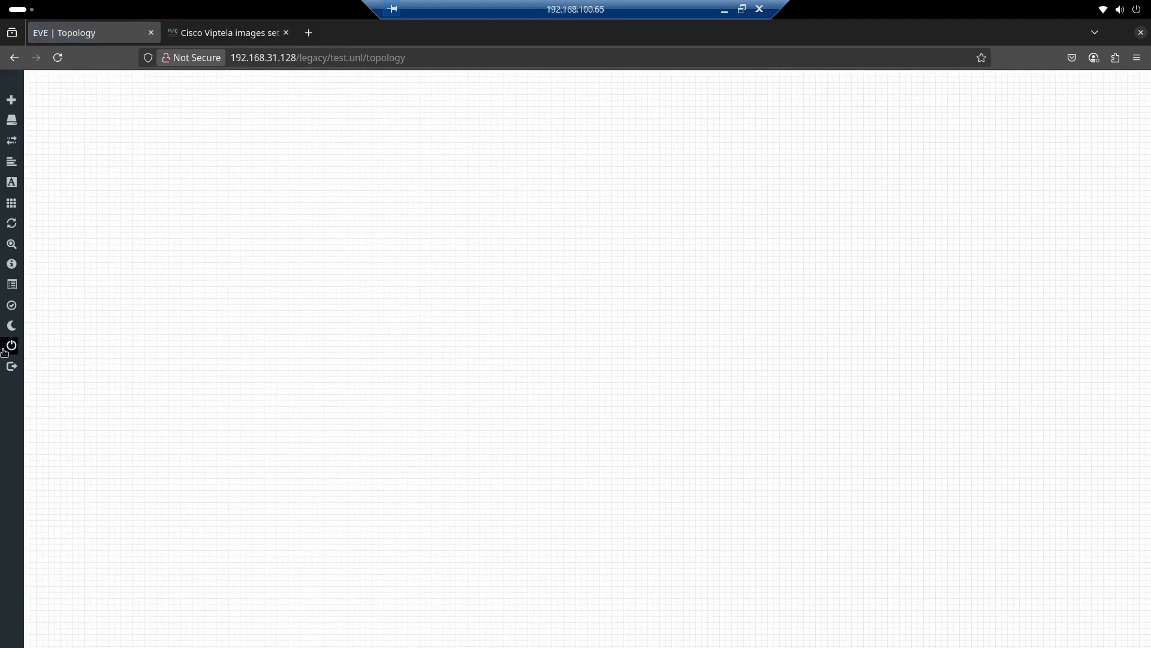
Switch the lab topology canvas to dark mode
left_click(32, 330)
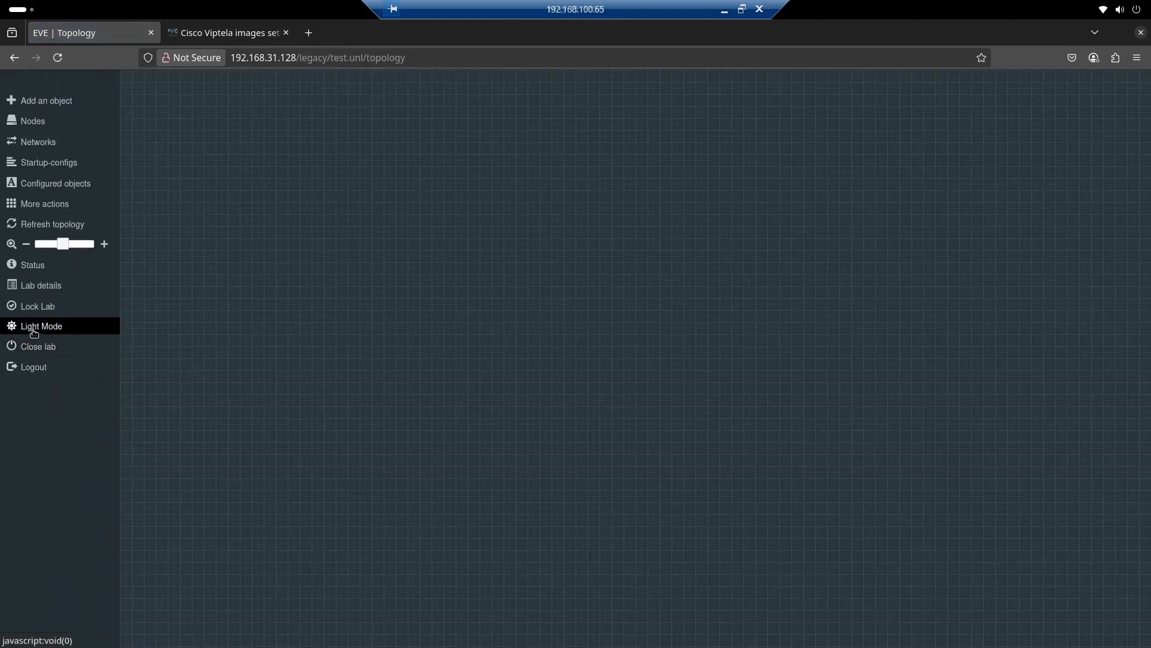
left_click(38, 329)
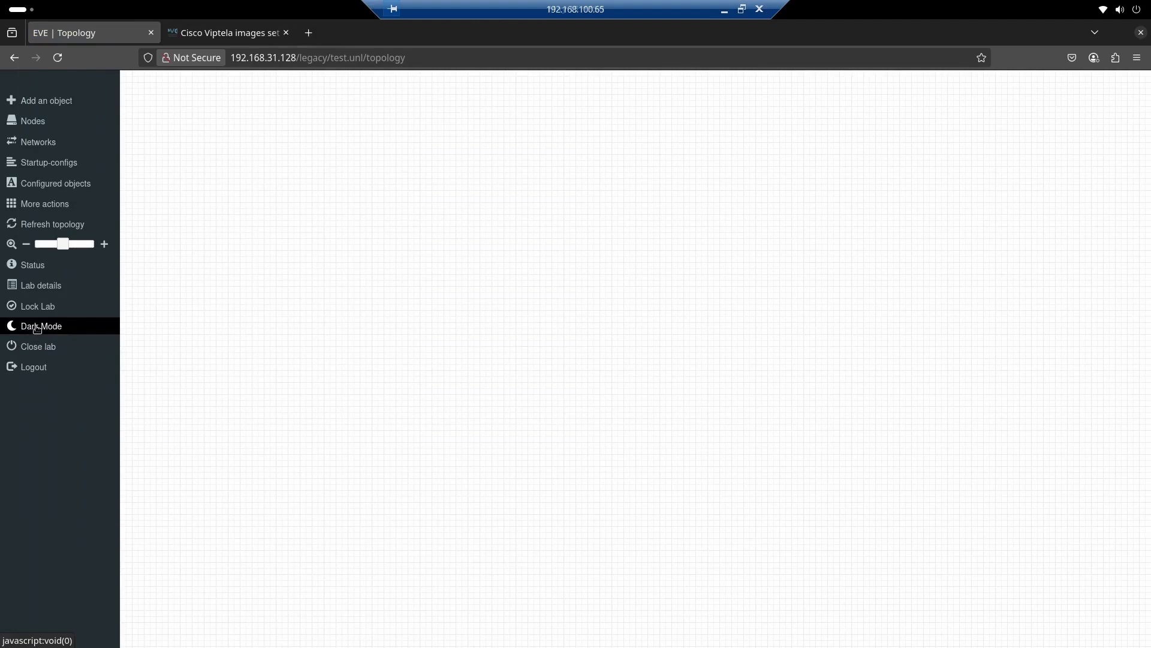
left_click(37, 328)
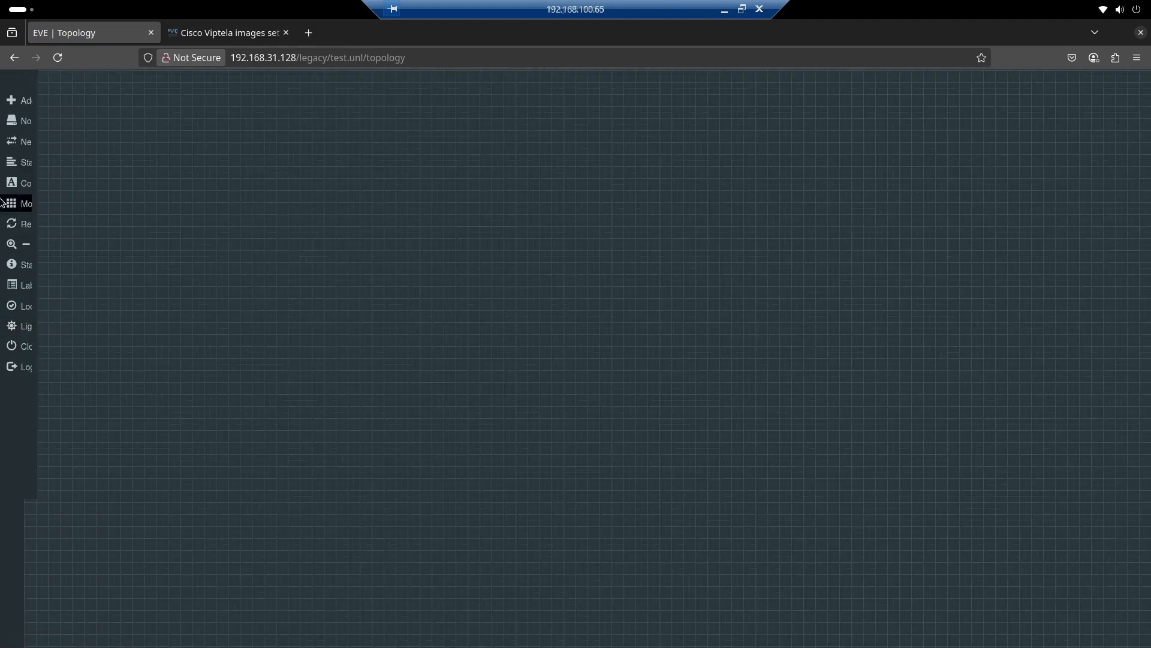
mouse_move(11, 183)
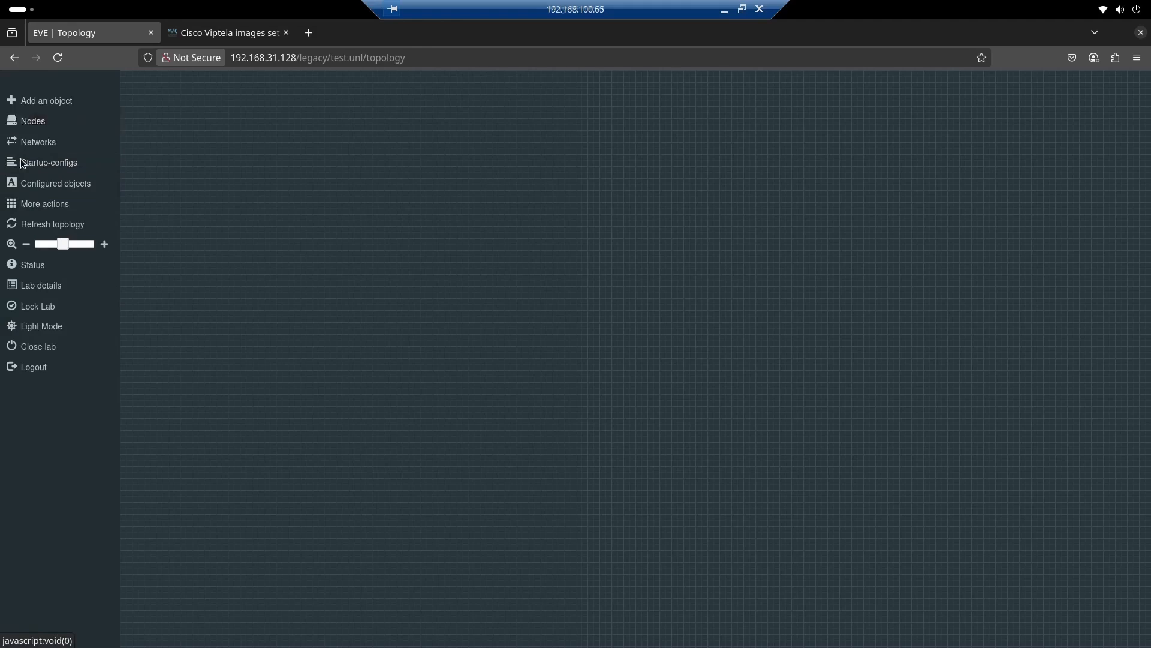
Examine the list of available node templates down to the Viptela entries, and close it without adding a node
right_click(229, 244)
left_click(267, 270)
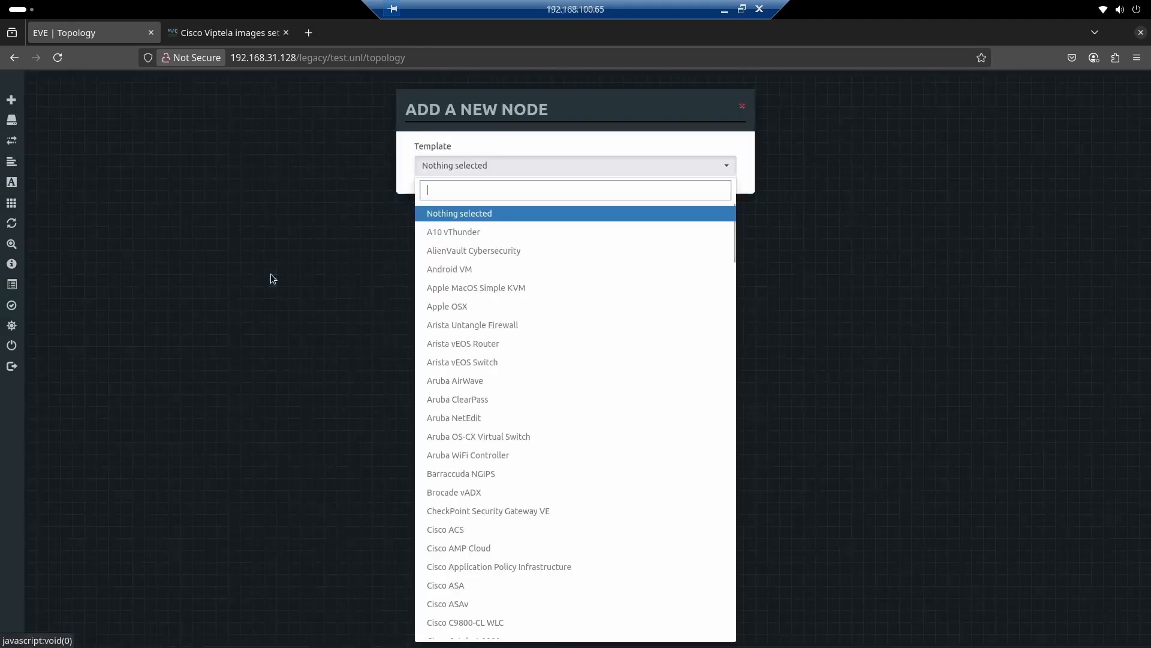
scroll(518, 258, "down", 5)
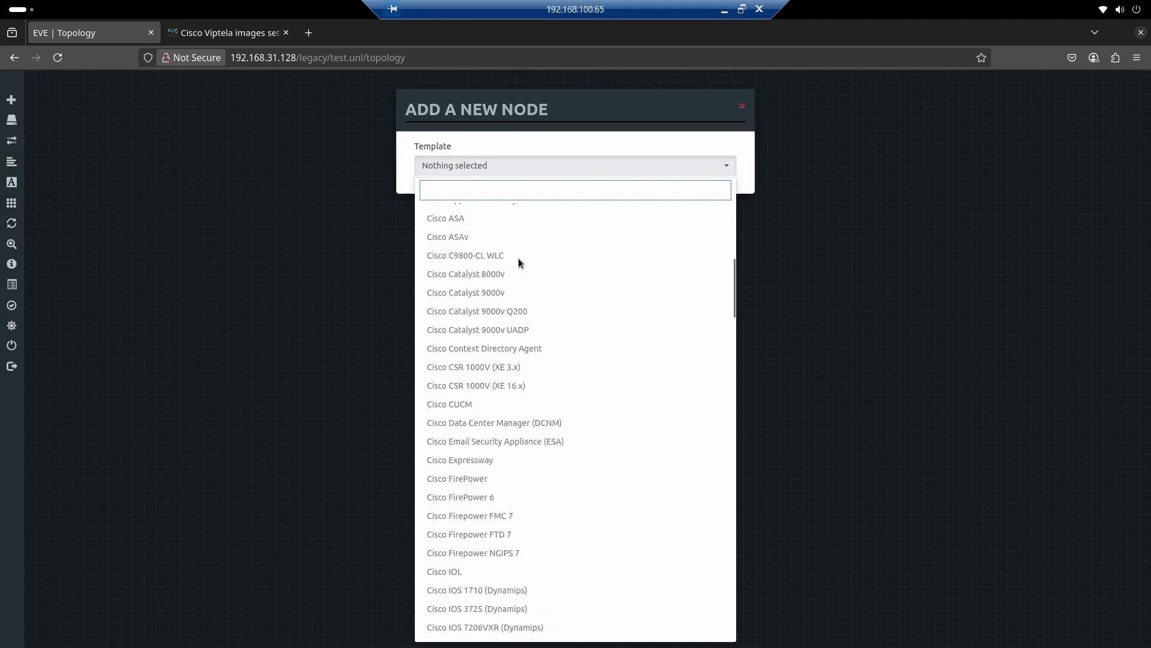
scroll(518, 258, "down", 15)
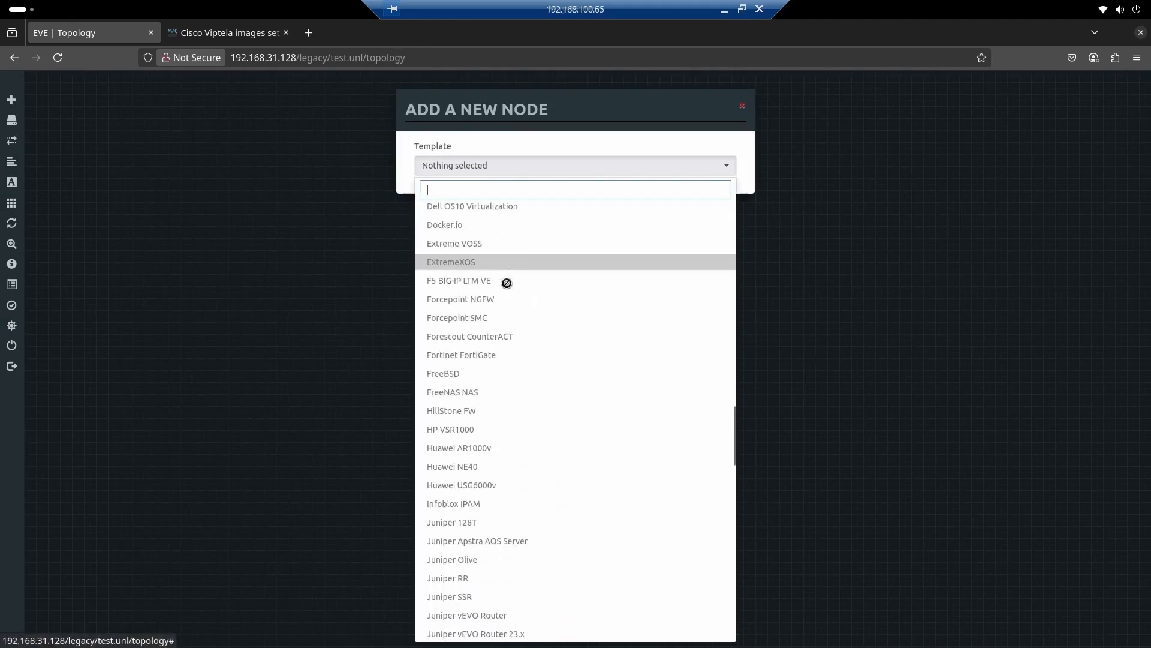
scroll(506, 300, "down", 5)
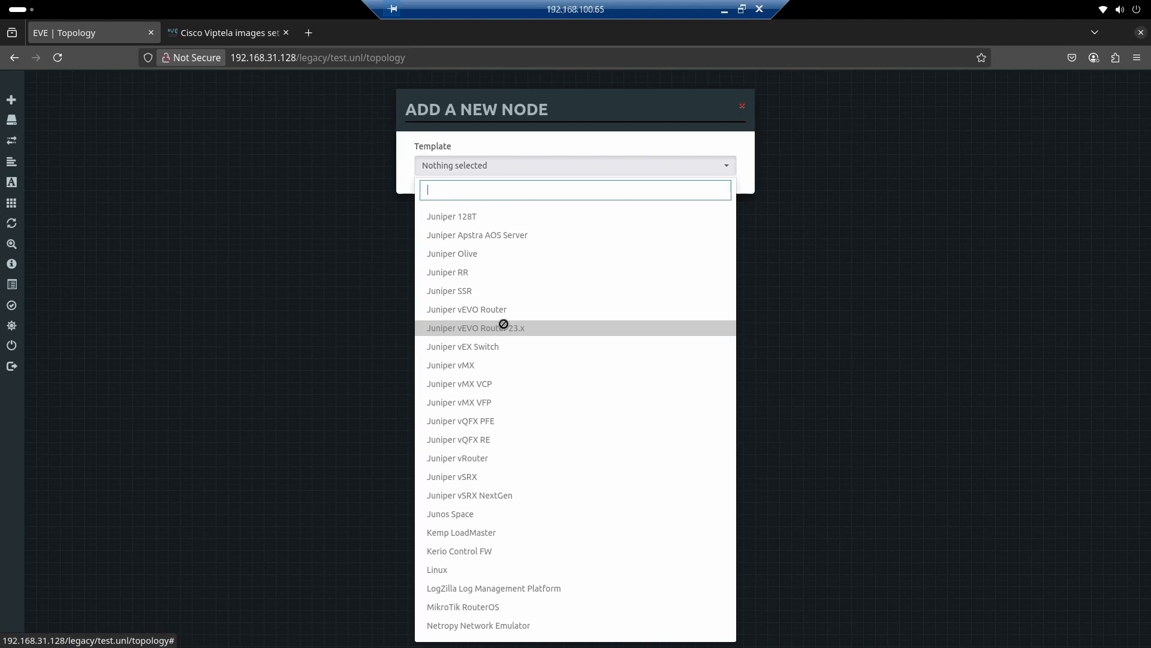
scroll(532, 408, "down", 5)
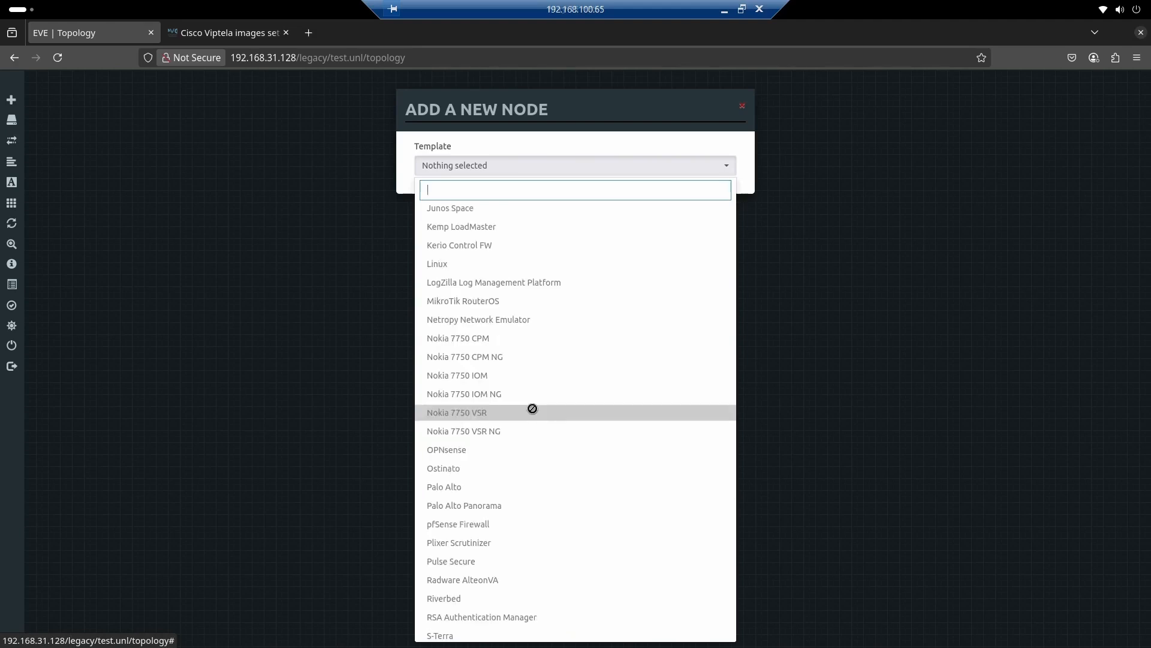
scroll(532, 408, "down", 9)
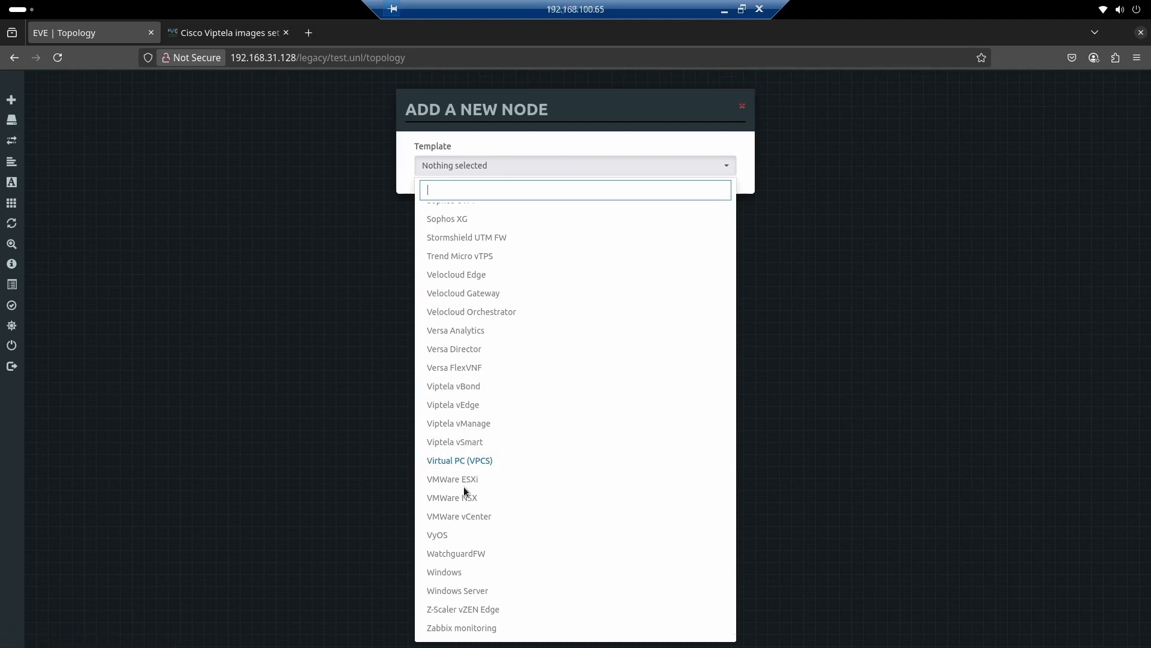
left_click(358, 336)
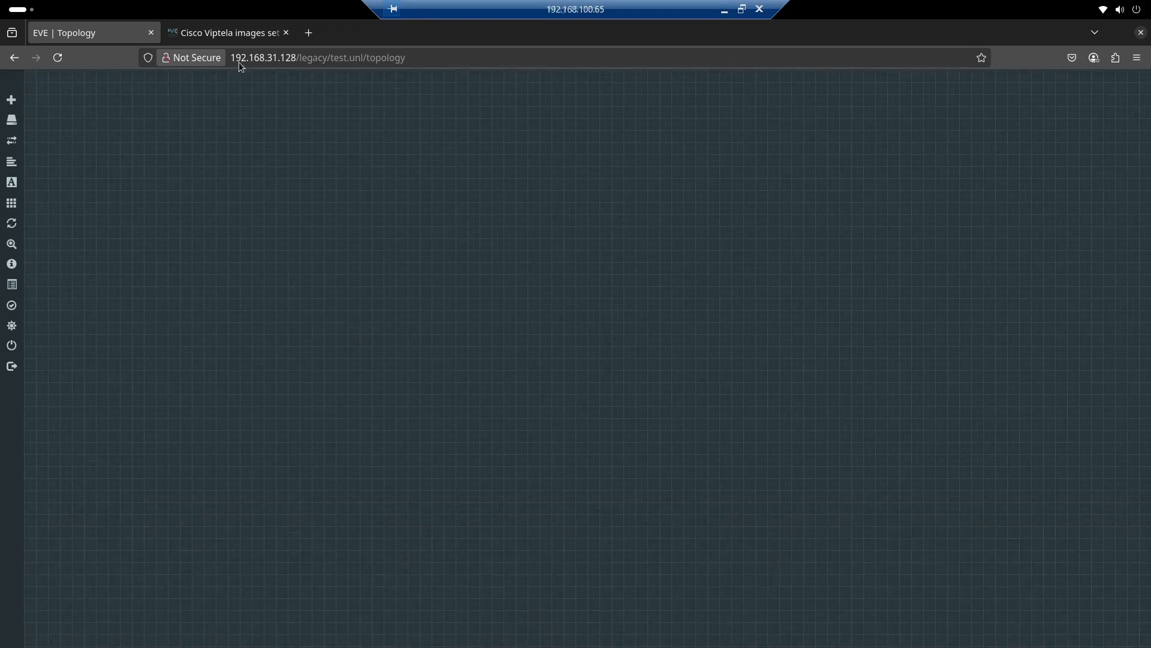
Review the vBond deployment instructions in the Cisco Viptela images set guide
left_click(223, 34)
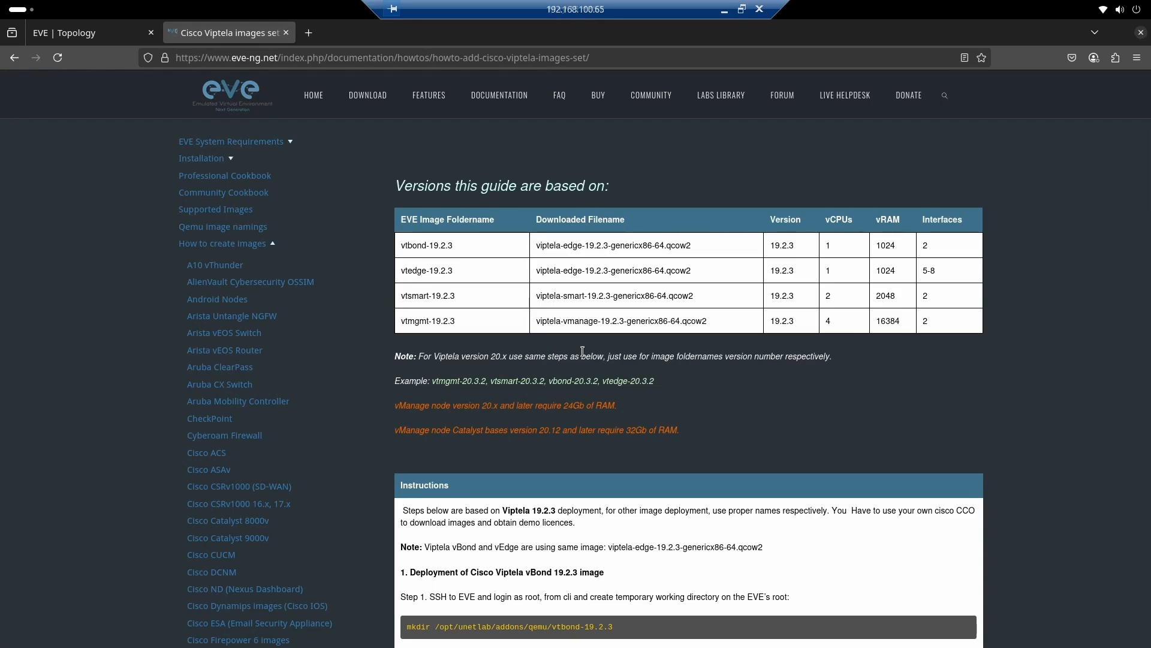
scroll(582, 351, "down", 4)
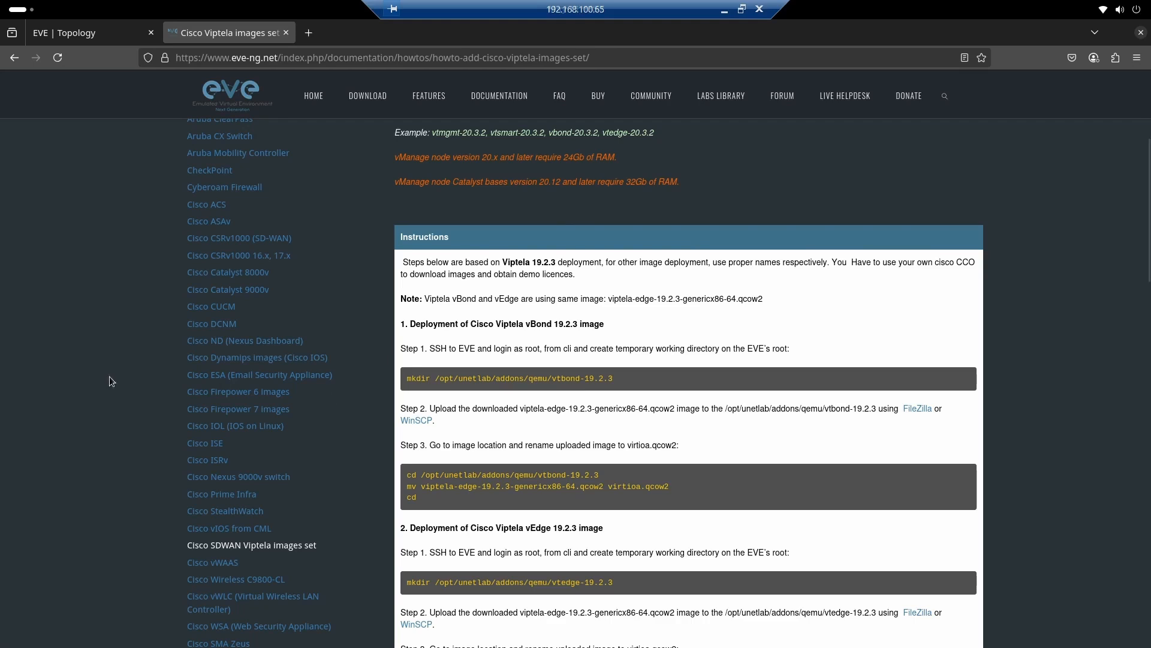
Switch to VMware Workstation and log in to the EVE-NG console as root with the account password
key("alt+Tab")
left_click(267, 358)
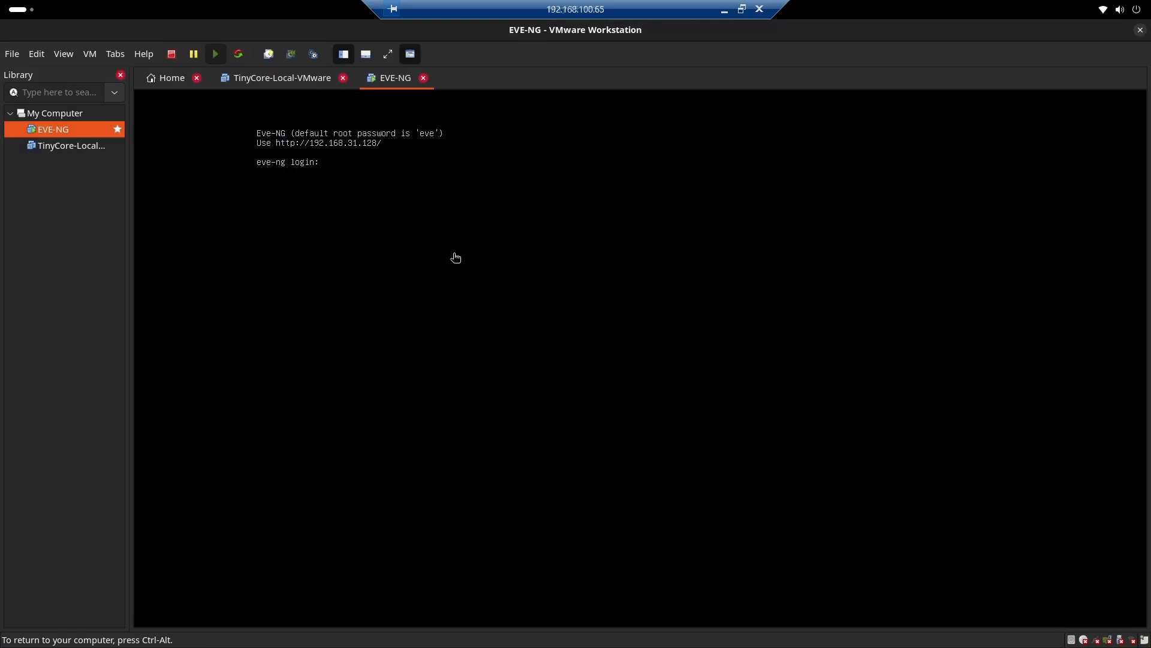
type("root")
key("Return")
type("eve")
key("Return")
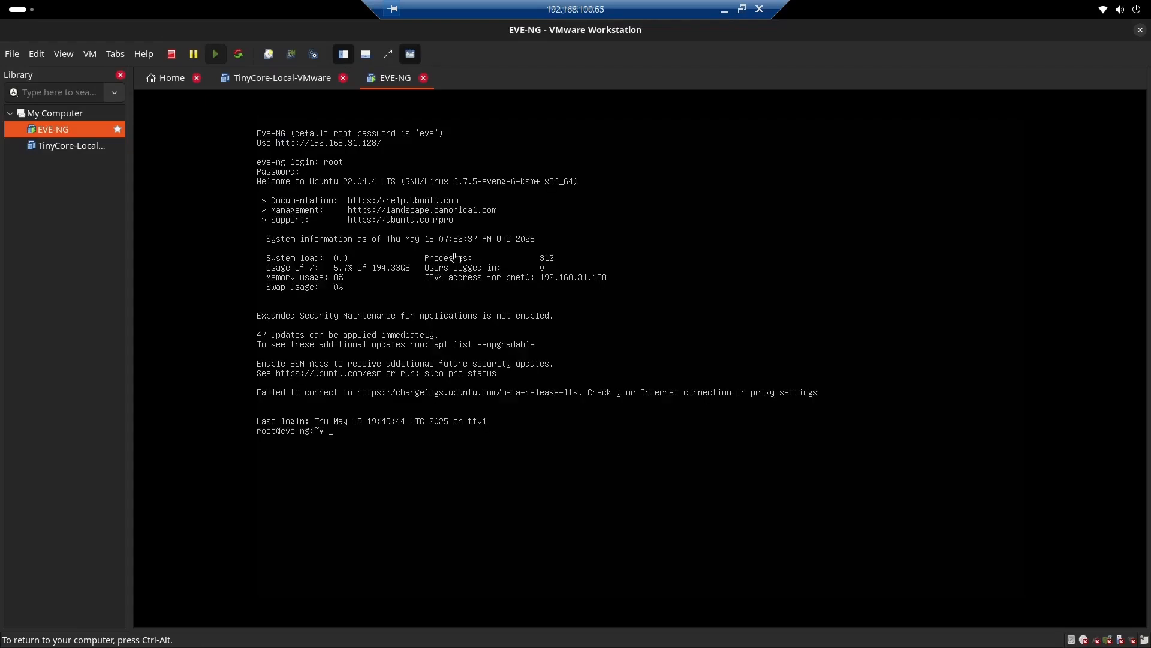
Create the image directory /opt/unetlab/addons/qemu/vtbond-20.12.5 on the EVE-NG server
type("mkdir /opt/unetlab/addons/qemu/vtbond-20")
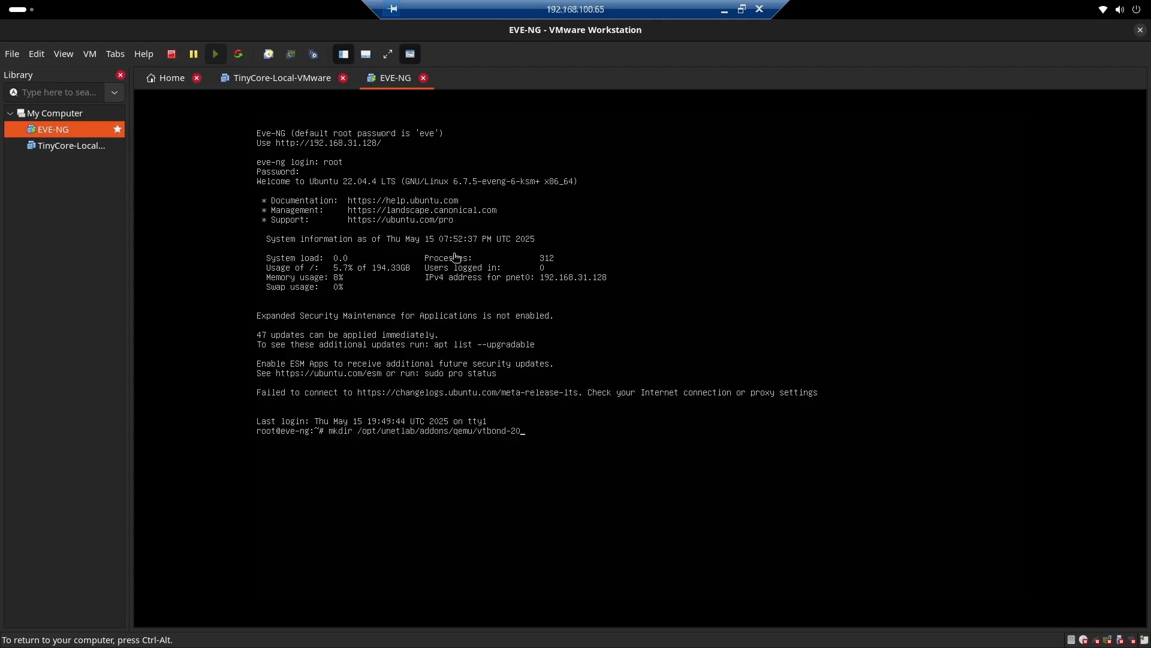
type(".12.5")
key("Return")
Change into /opt/unetlab/addons/qemu/vtbond-20.12.5/ and list its contents with ls -lh
type("cd /opt/unetlab/addons/qemu/vtbond-20.12.5/")
key("Return")
type("ls -lh")
key("Return")
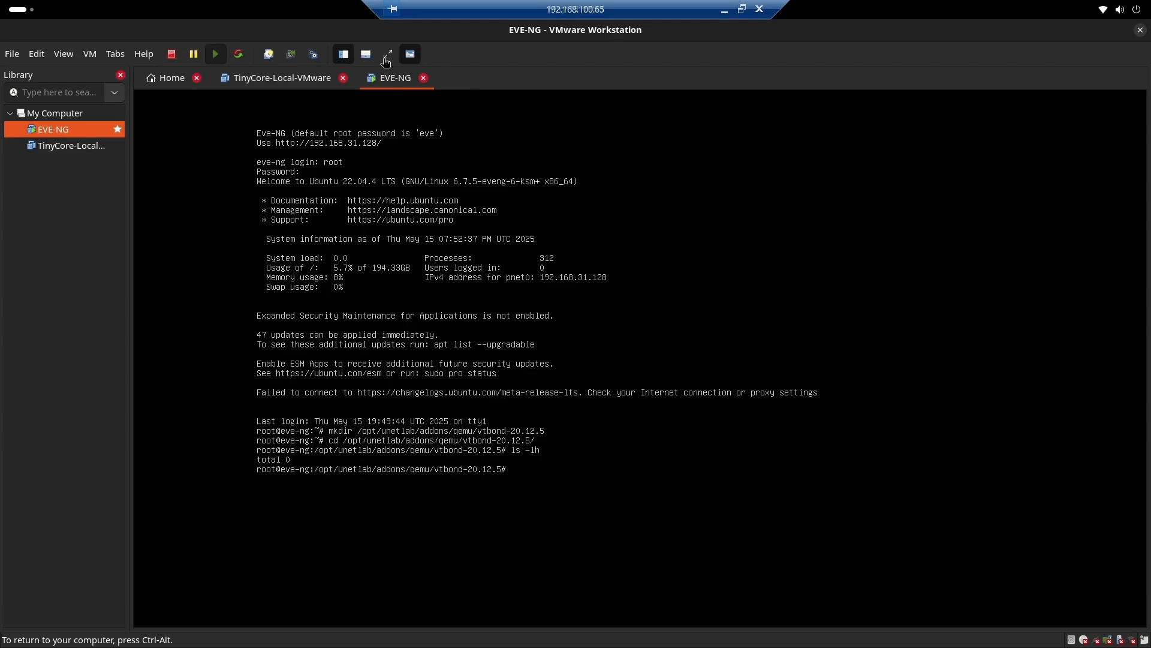
Open FileZilla and connect to host 192.168.31.128 on port 22 as root, entering the account password
key("alt+Tab")
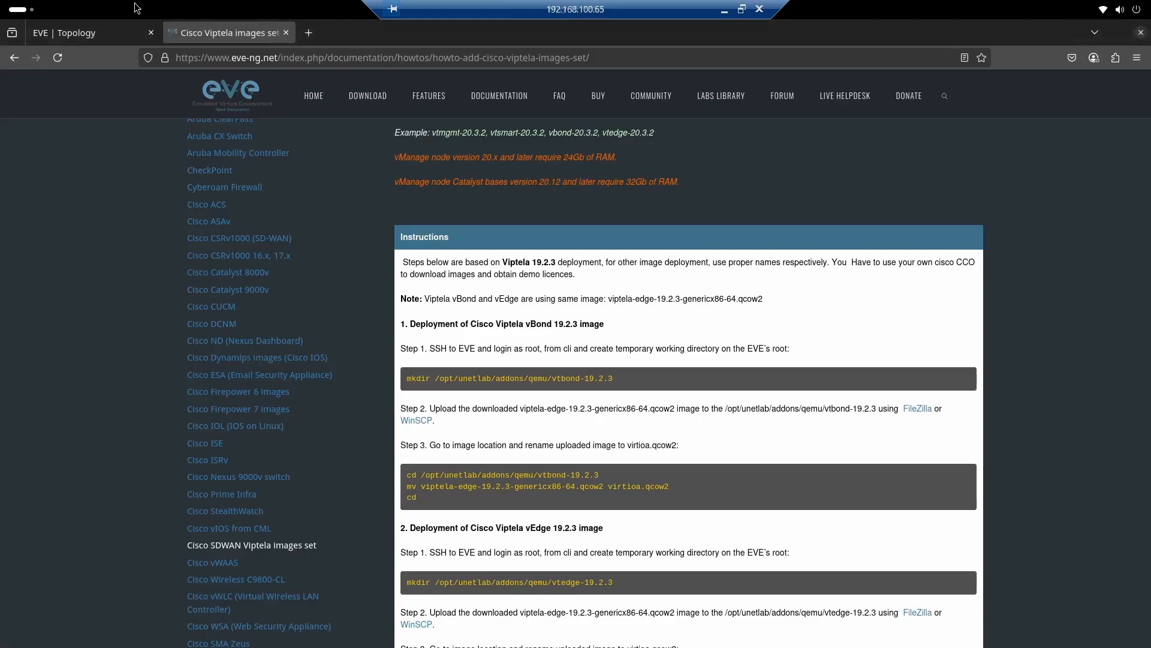
key("super")
left_click(357, 226)
left_click(329, 120)
type("192.168.31.128")
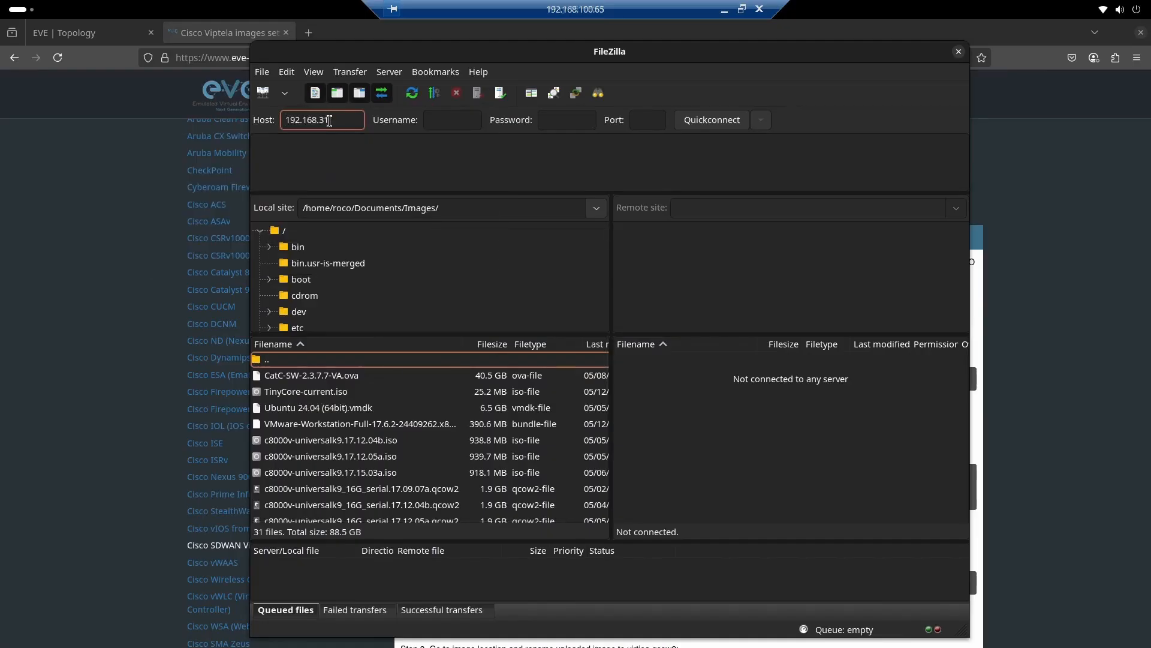
key("Tab")
type("root")
key("Tab")
type("••••••••••••")
left_click(646, 121)
type("22")
key("Return")
left_click(752, 411)
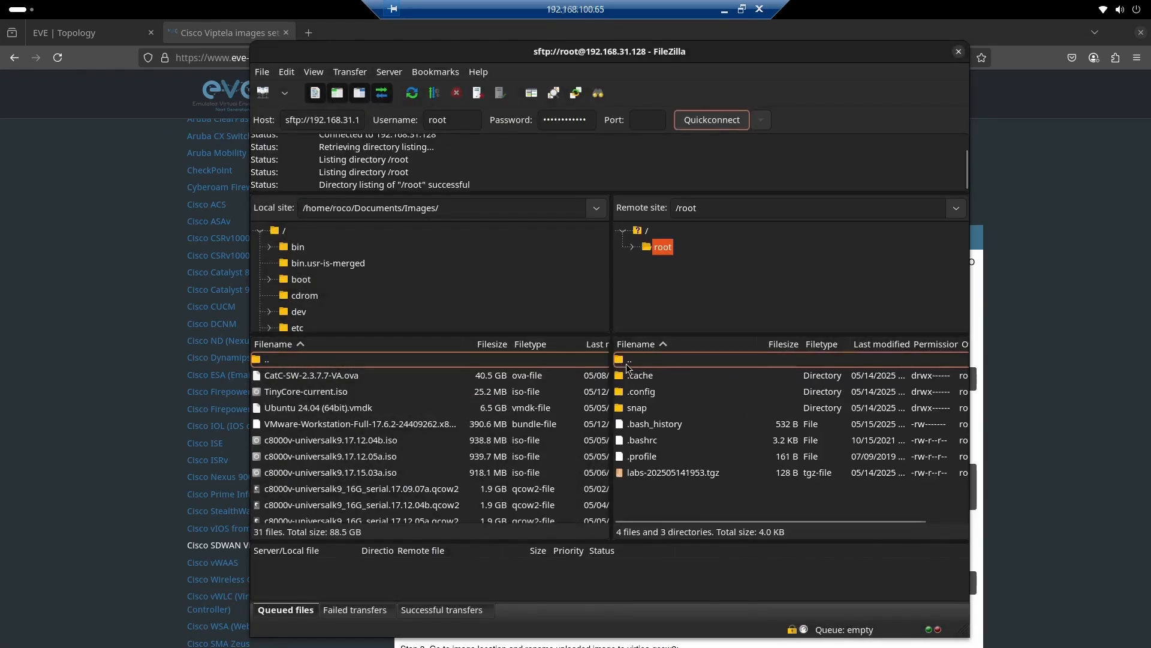
Browse the remote site to the folder /opt/unetlab/addons/qemu/vtbond-20.12.5
double_click(628, 362)
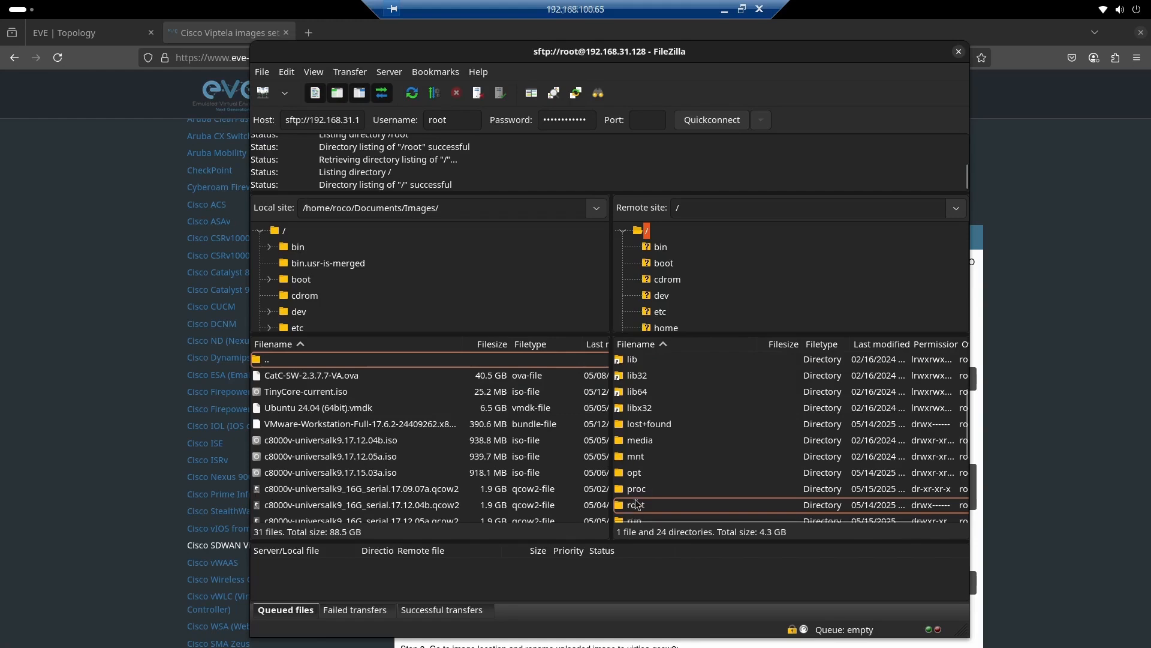
double_click(633, 473)
scroll(642, 448, "down", 5)
double_click(639, 489)
double_click(637, 375)
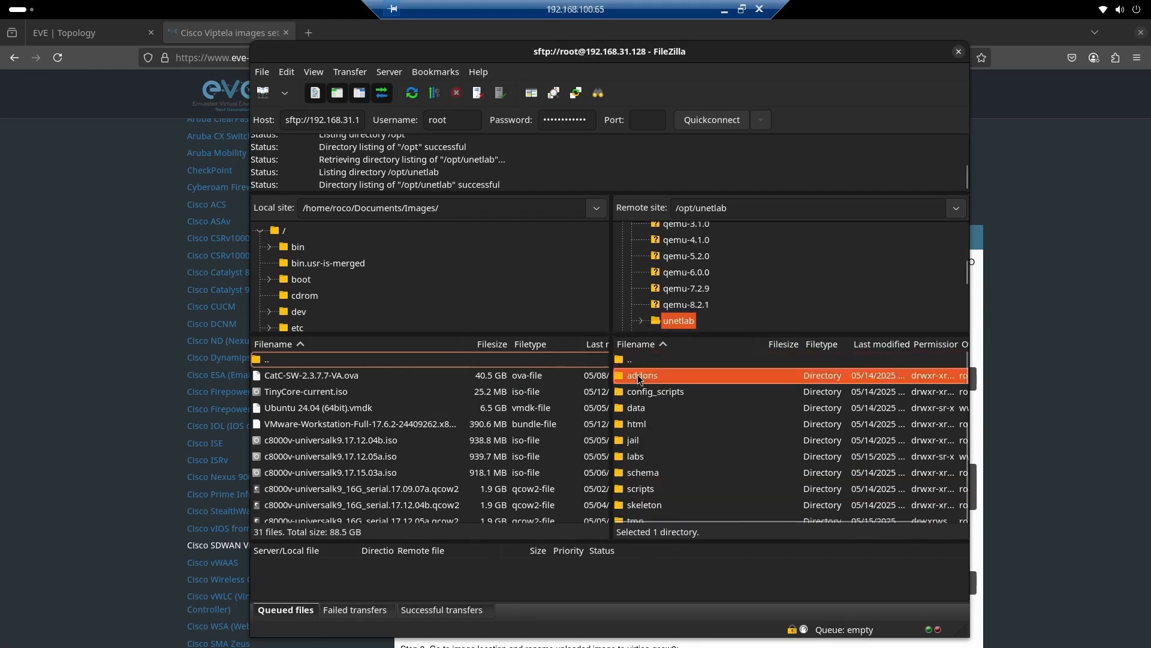
double_click(635, 410)
double_click(651, 376)
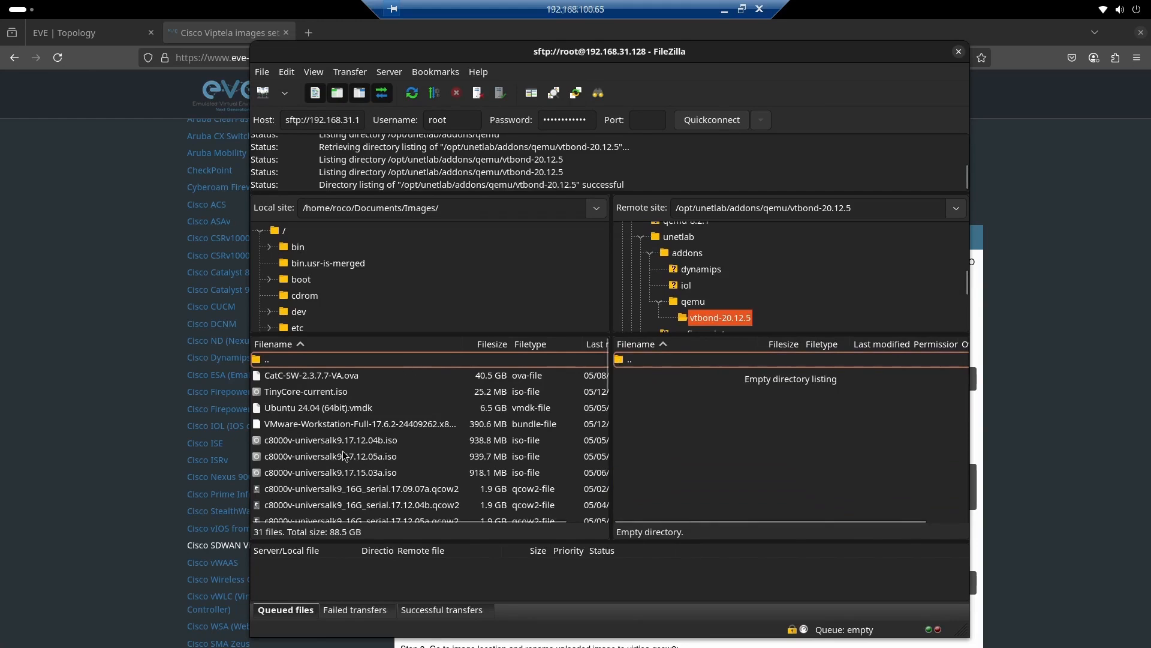
Upload viptela-edge-20.12.5-genericx86-64.qcow2 from the local Images folder into the remote vtbond-20.12.5 folder
scroll(344, 455, "down", 1)
scroll(345, 455, "down", 6)
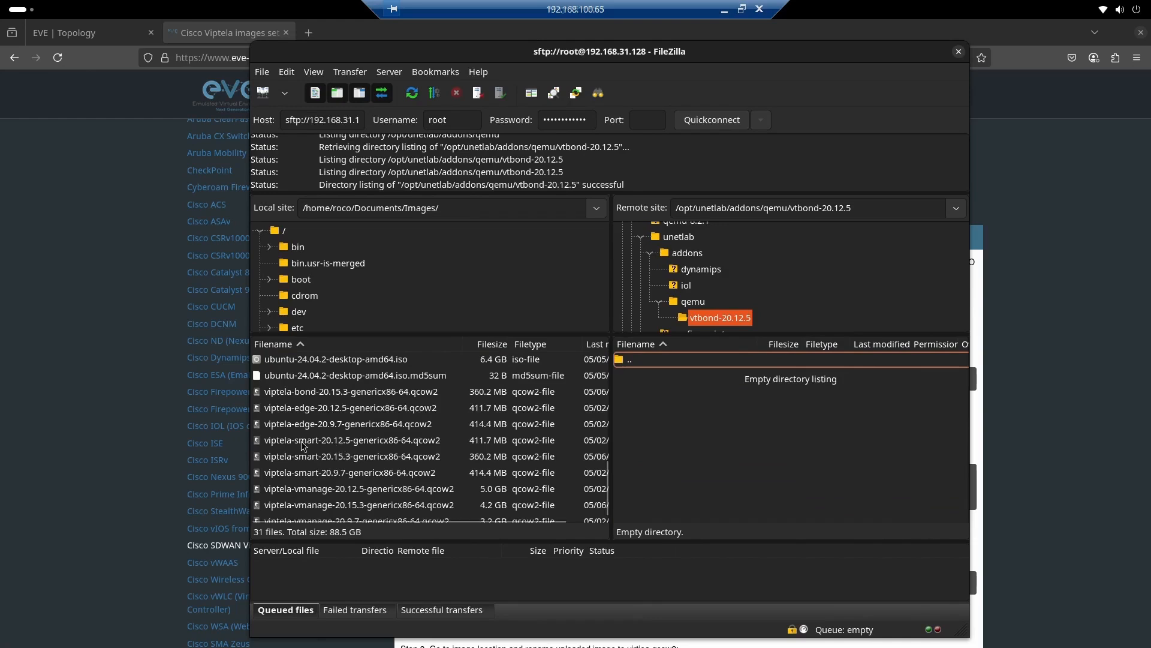
left_click_drag(319, 416, 714, 432)
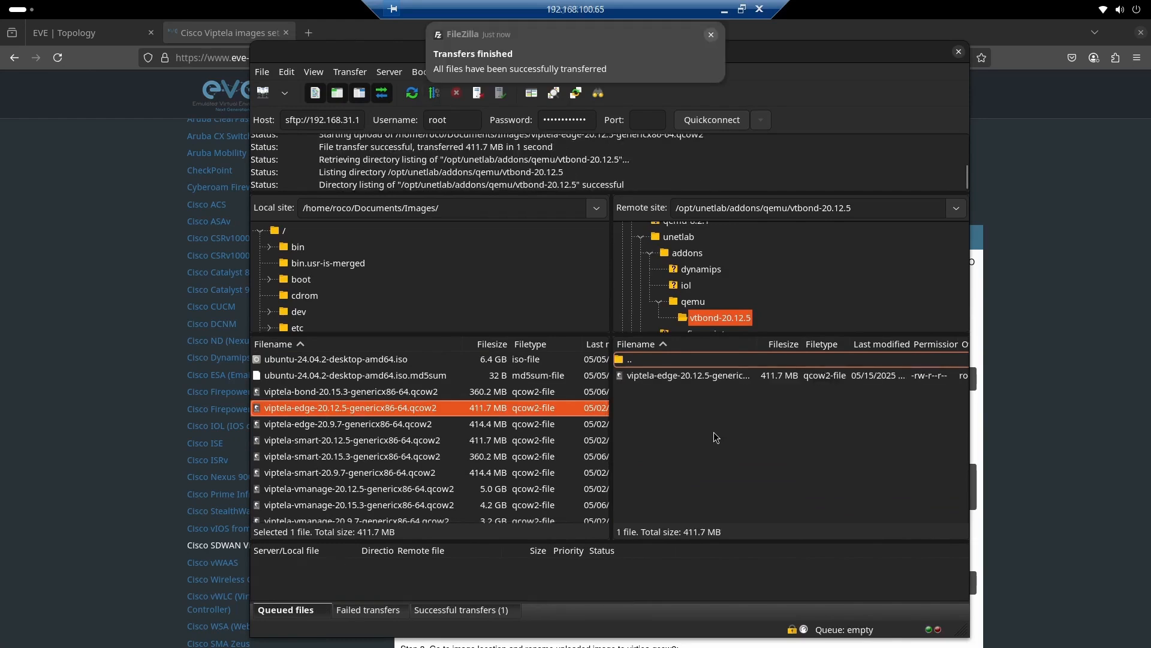
Return to the Viptela guide in the browser and read the command that renames the uploaded vBond image
left_click(120, 224)
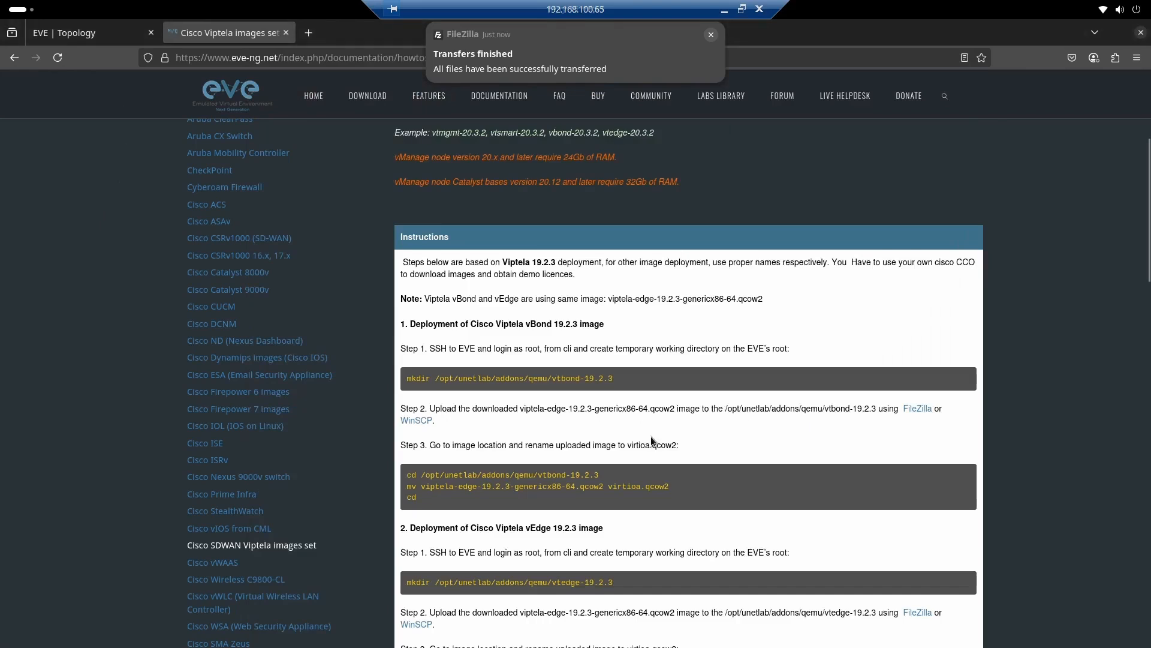
scroll(651, 441, "down", 4)
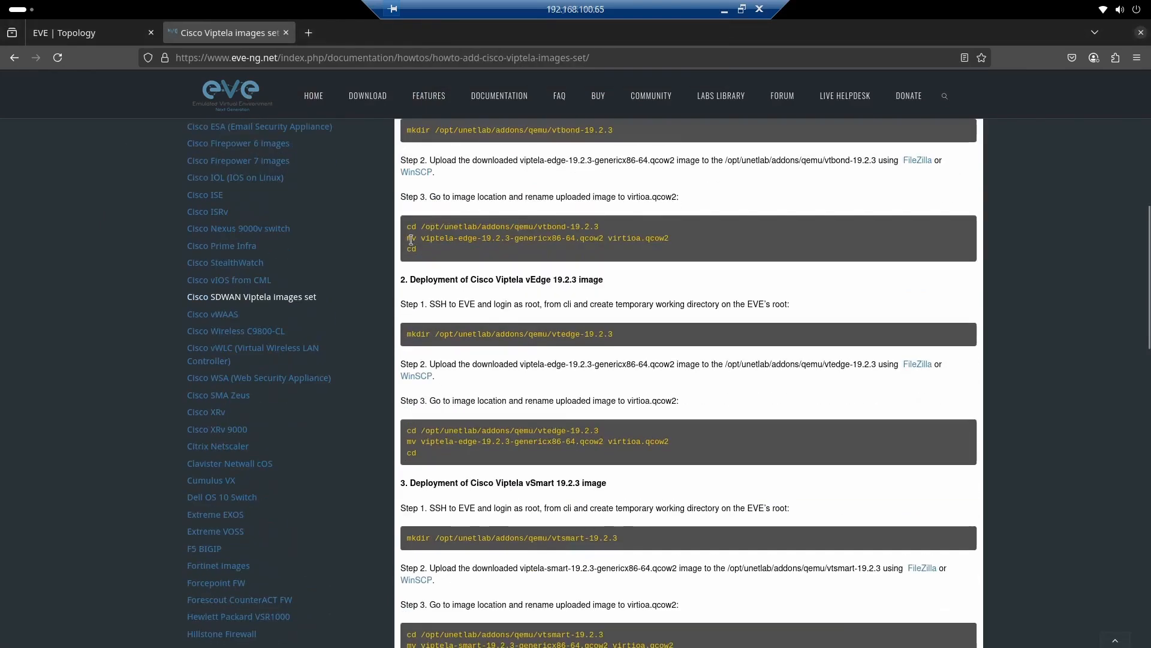
left_click_drag(411, 239, 606, 240)
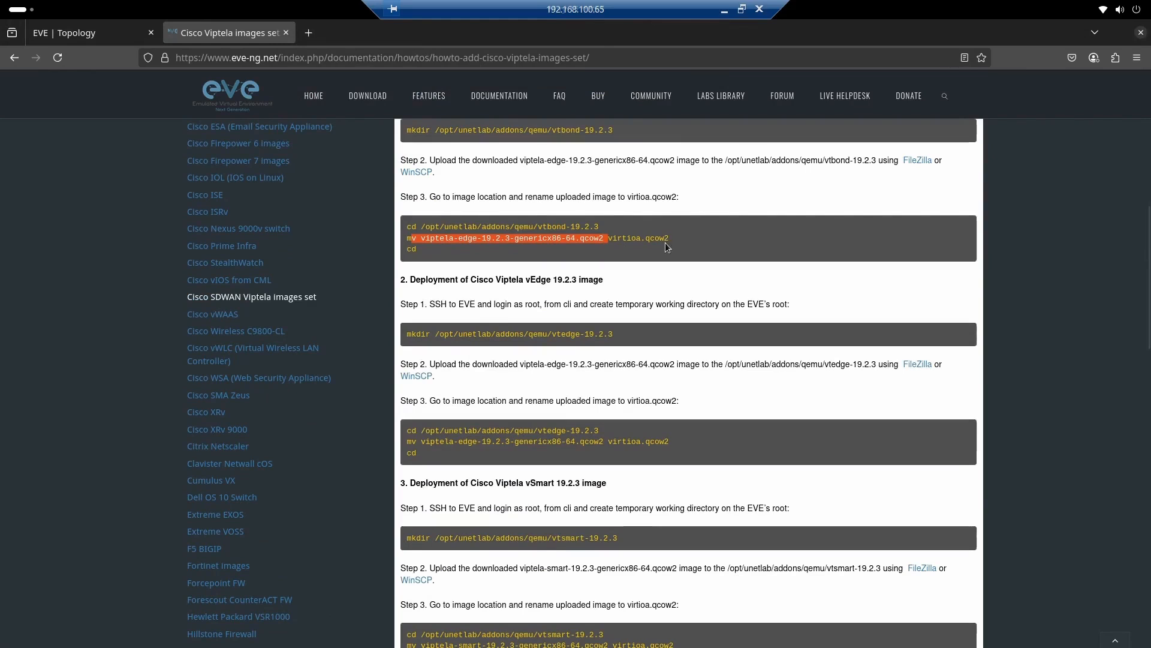
Switch to the EVE-NG console in VMware Workstation and rename viptela-edge-20.12.5-genericx86-64.qcow2 to virtioa.qcow2 using mv
key("alt+Tab")
key("alt+Tab")
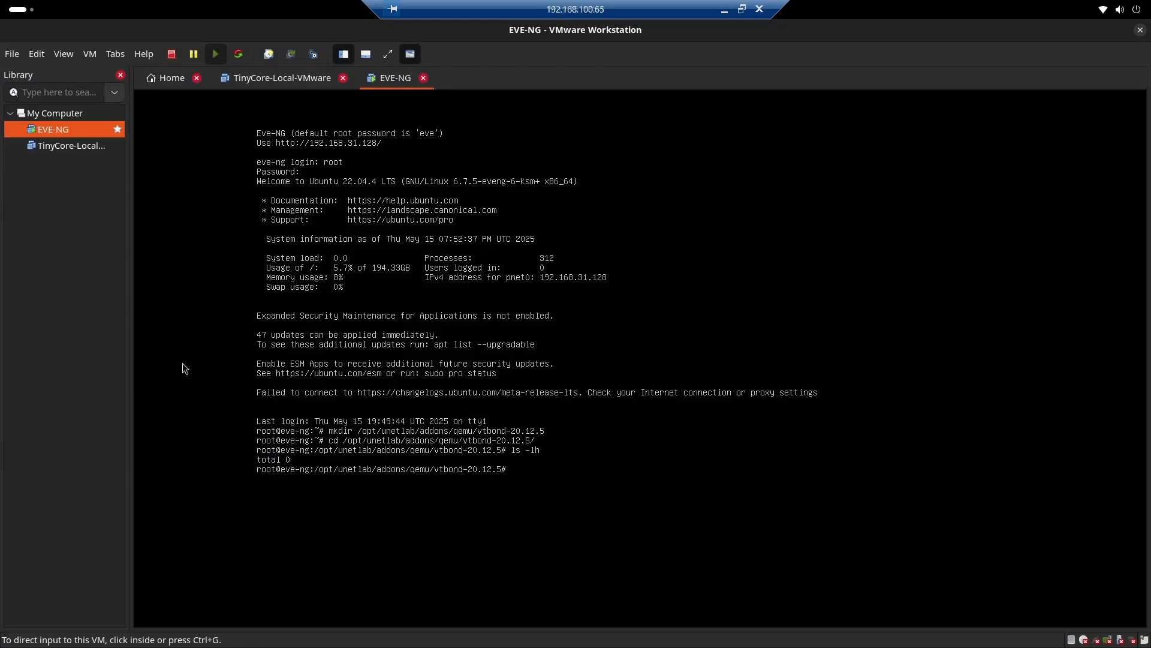
left_click(182, 363)
type("mv viptela-edge-20.12.5-genericx86-64.qcow2 virtioa.qcow2")
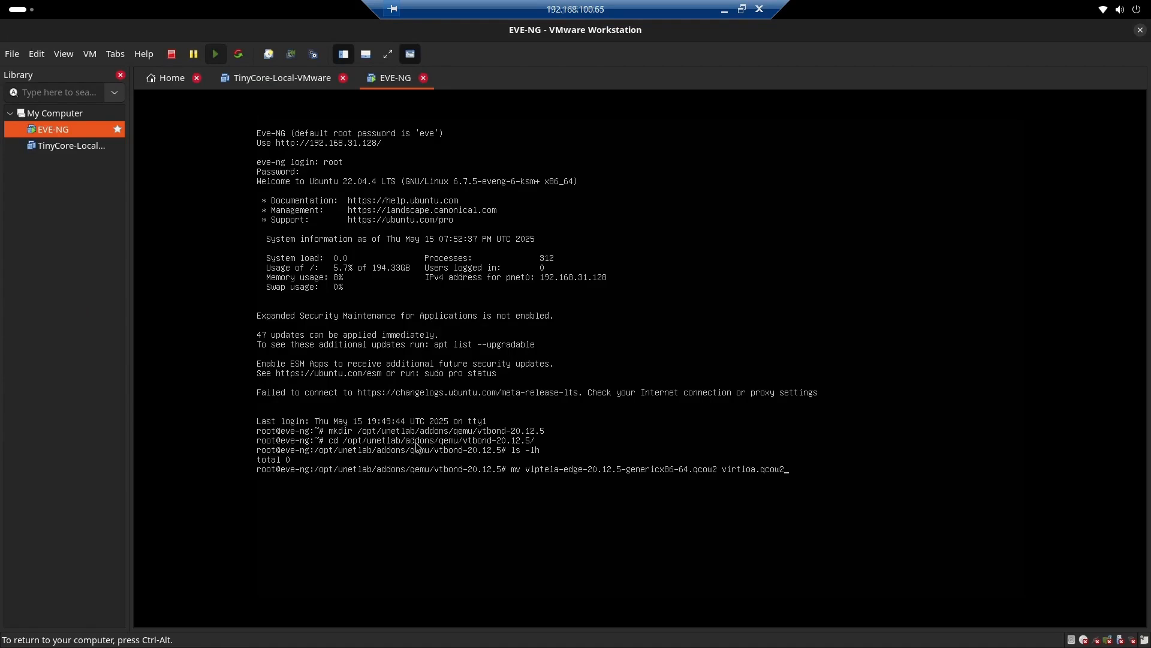
key("Return")
List the vtbond-20.12.5 directory with ls -lh to check the renamed image file
type("ls -")
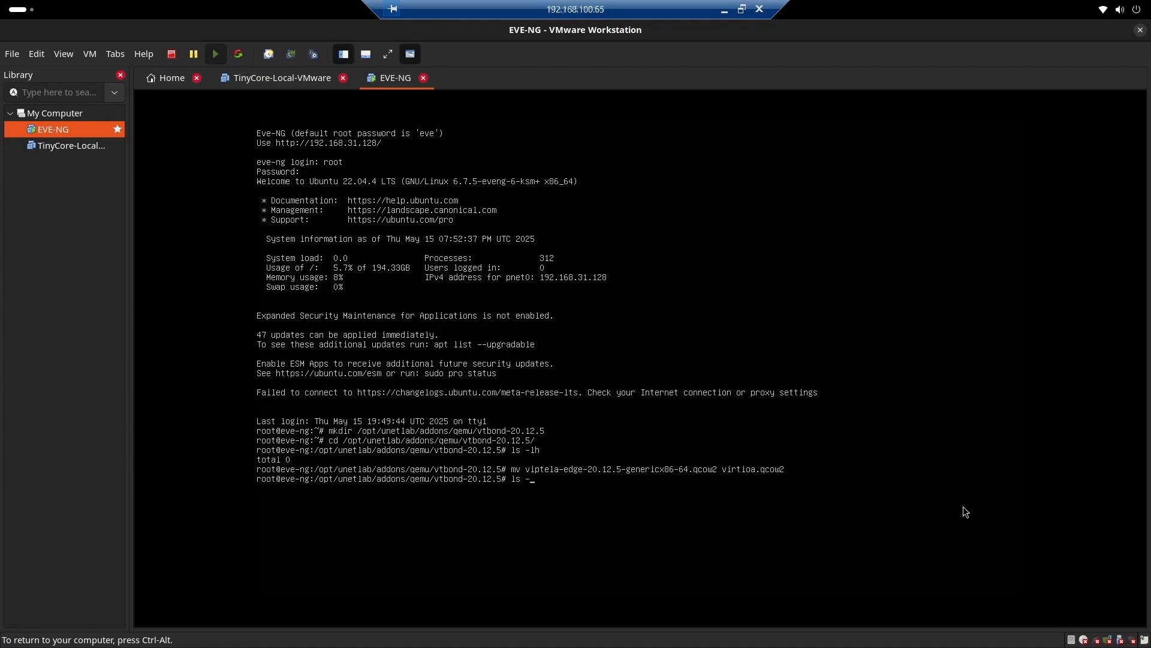
type("lh")
key("Return")
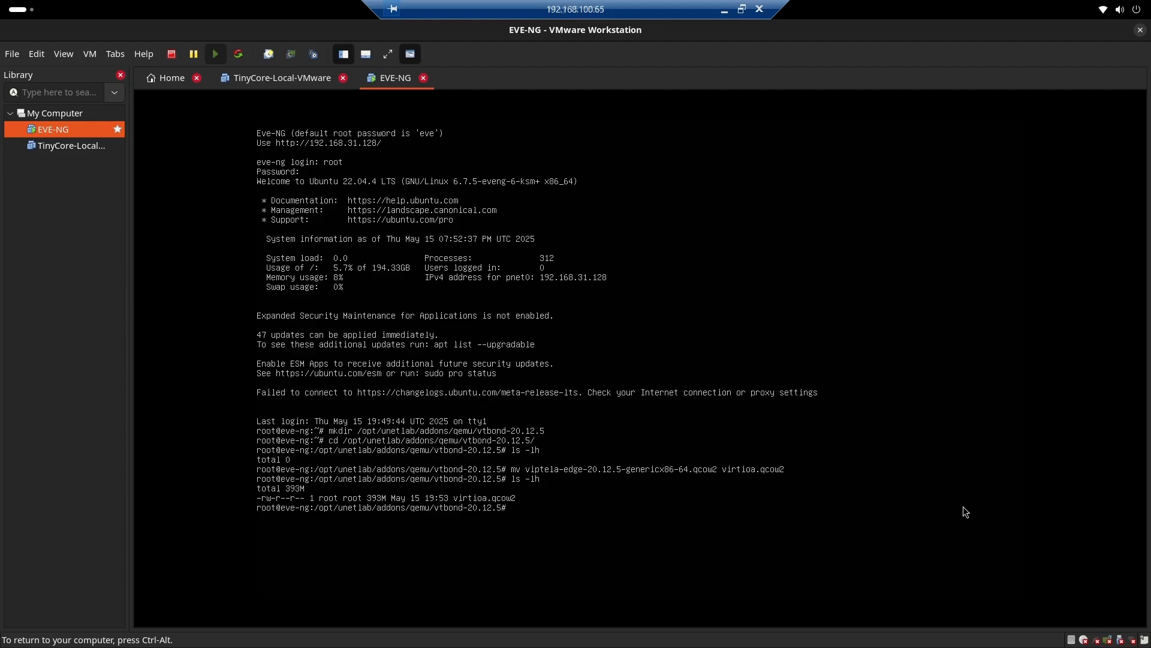
Switch to the EVE lab topology in the browser and add one Viptela vBond node using the vtbond-20.12.5 image
key("ctrl+alt")
key("alt+Tab")
left_click(77, 32)
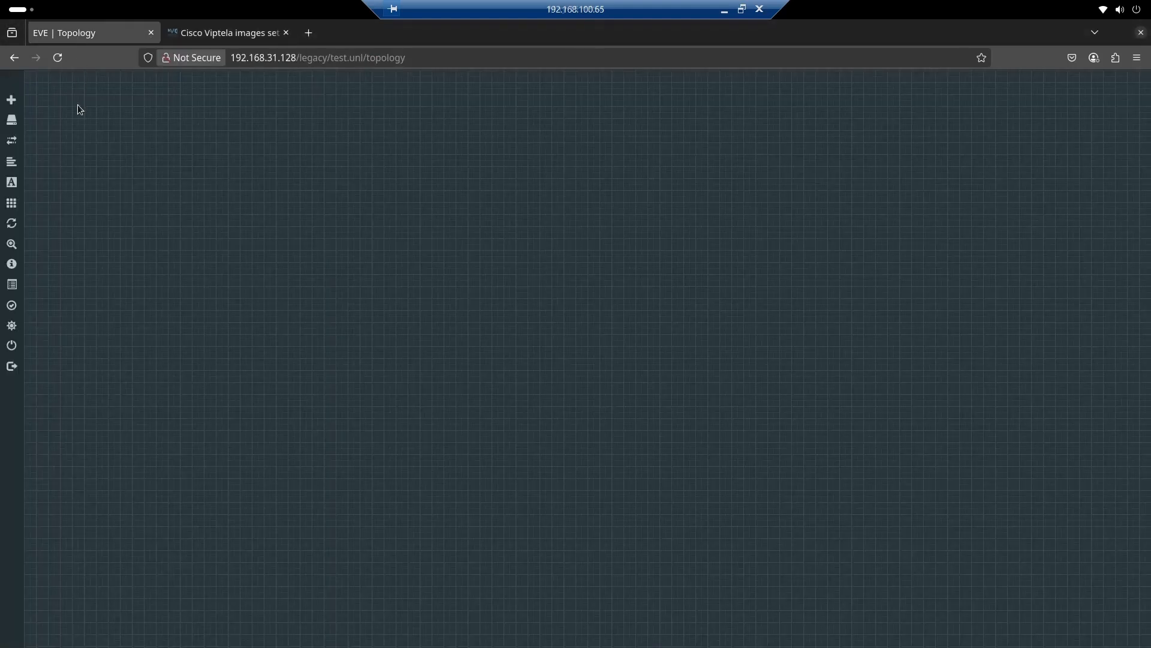
mouse_move(41, 226)
right_click(206, 188)
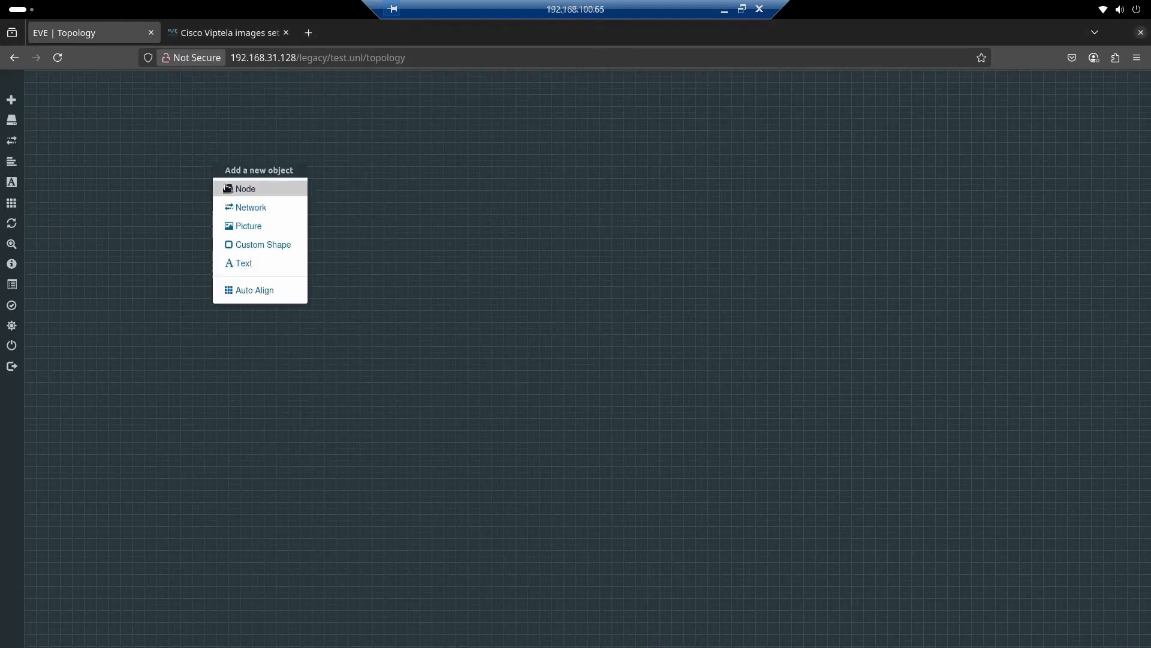
left_click(246, 192)
scroll(493, 296, "down", 20)
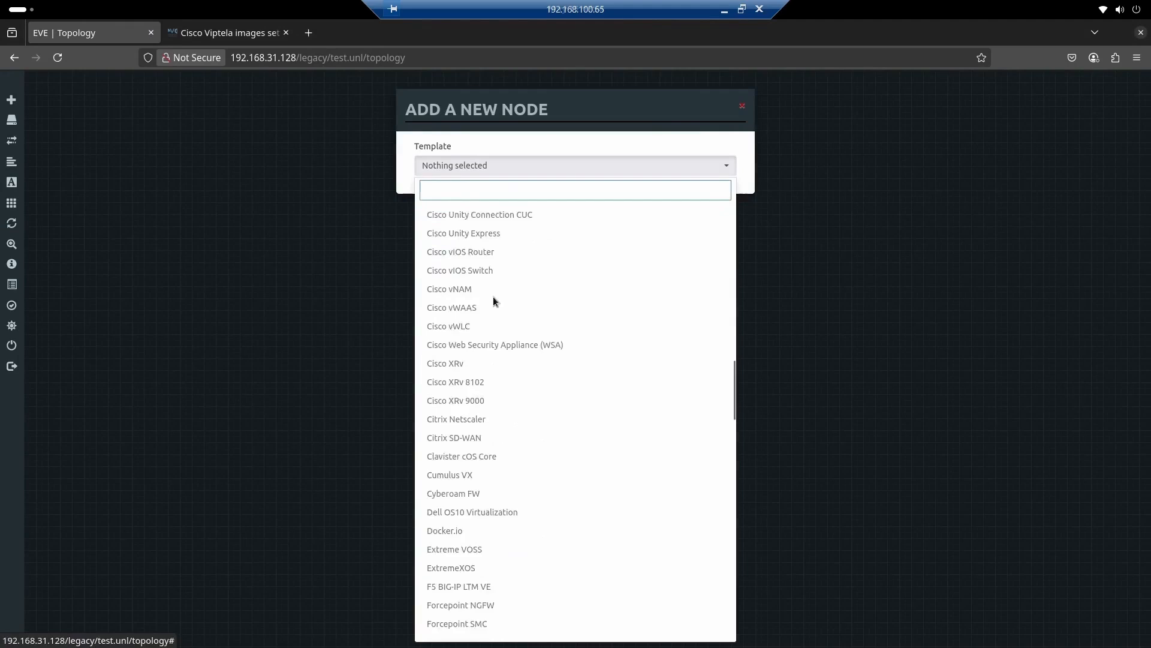
left_click(466, 387)
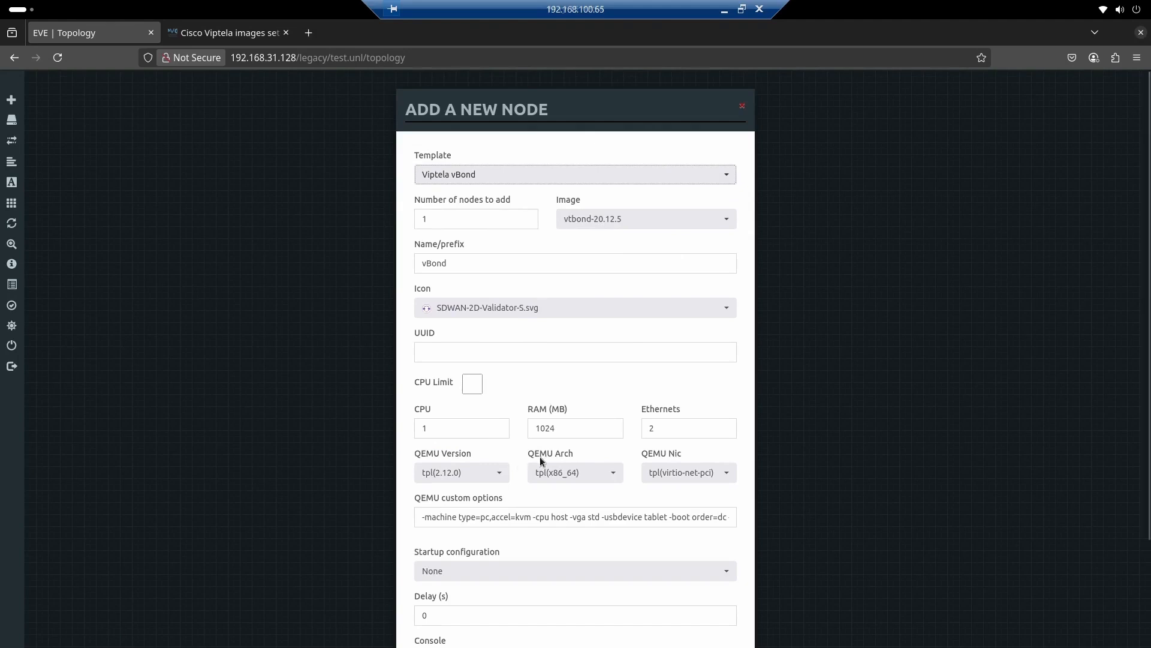
scroll(540, 455, "down", 2)
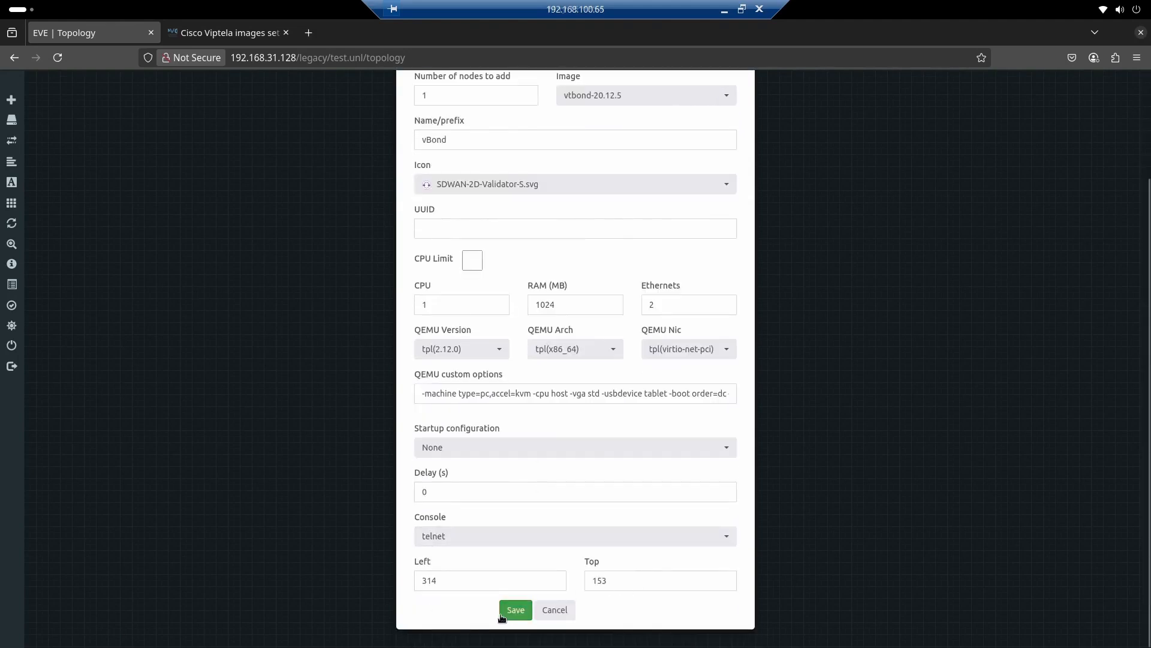
left_click(515, 610)
Start the vBond node, open its telnet console and place the console window clear of the node
right_click(229, 180)
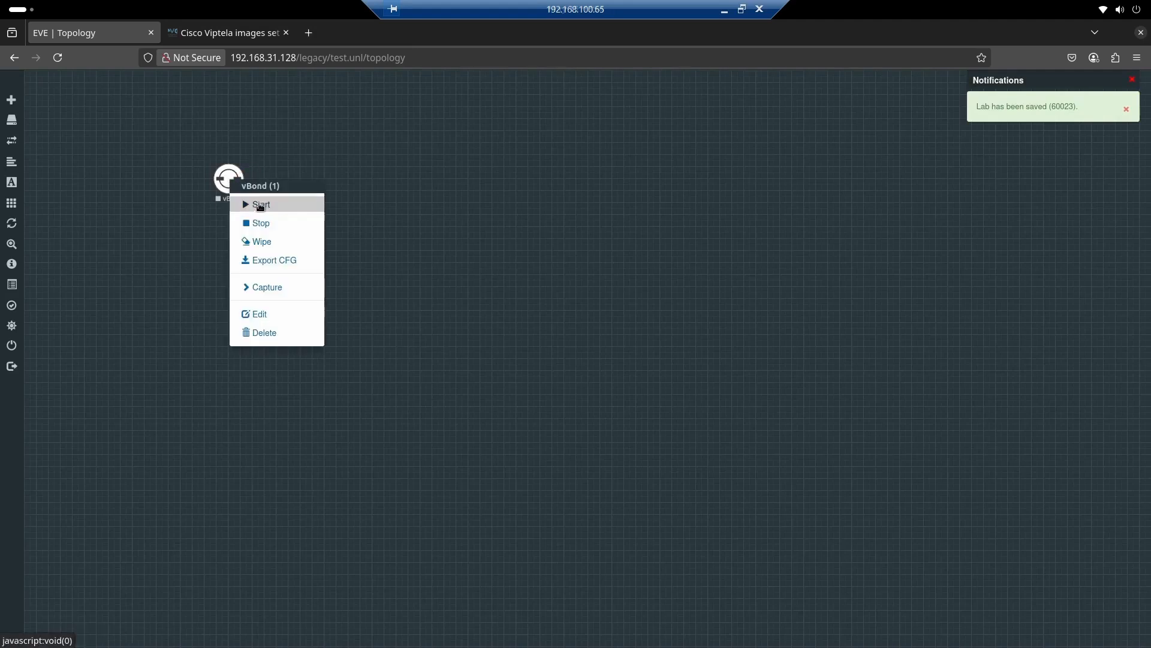
left_click(258, 202)
left_click(225, 186)
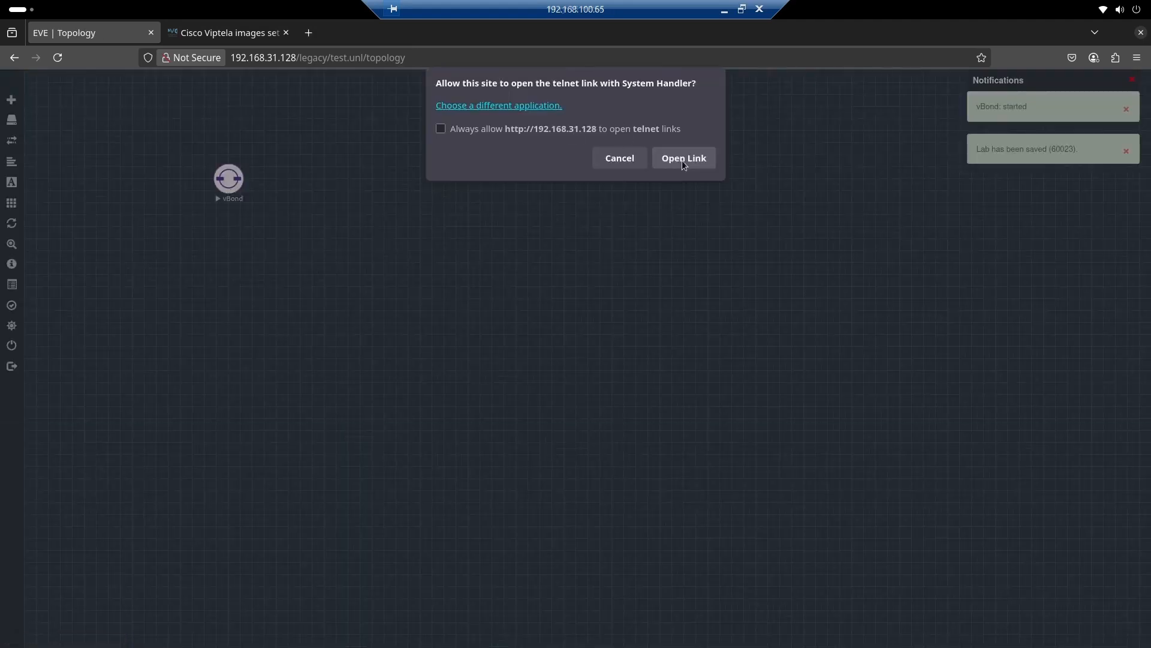
left_click(682, 159)
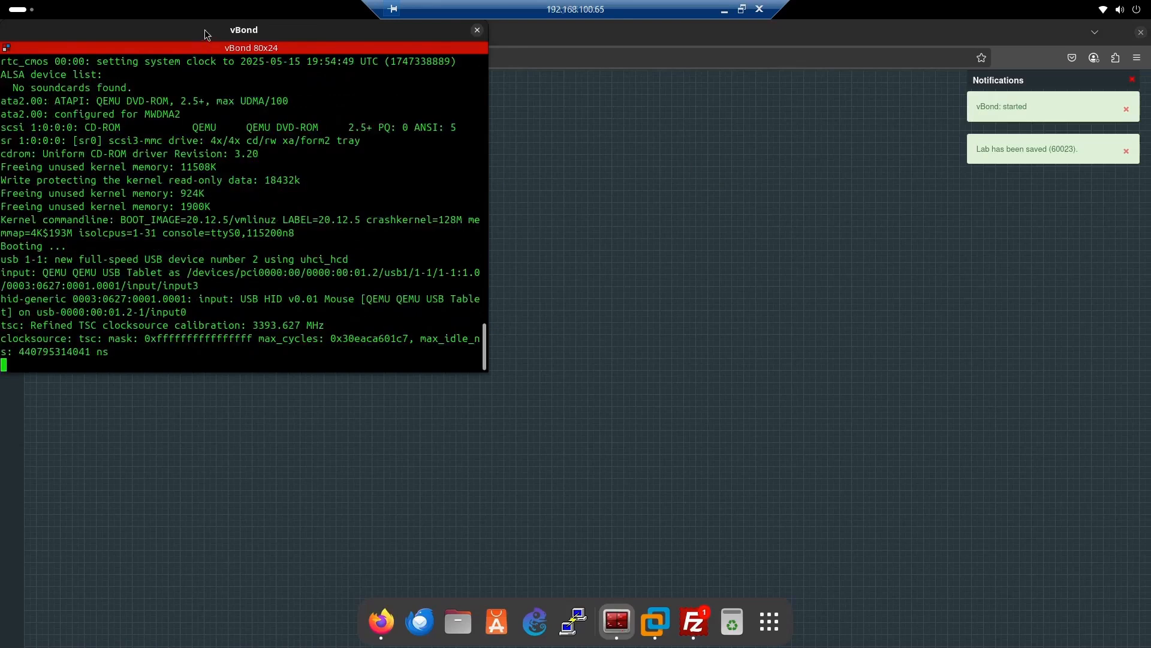
left_click_drag(207, 33, 602, 138)
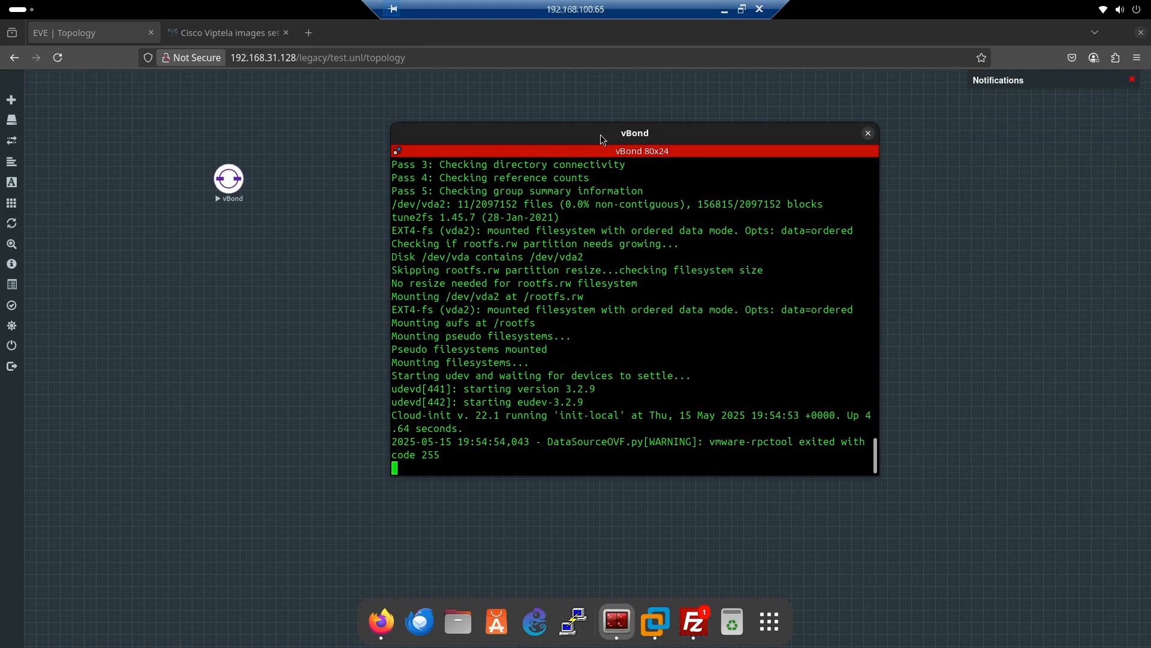
Return to the topology and check the new-node templates for Viptela vManage by filtering on vm, then close the dialog
left_click(301, 279)
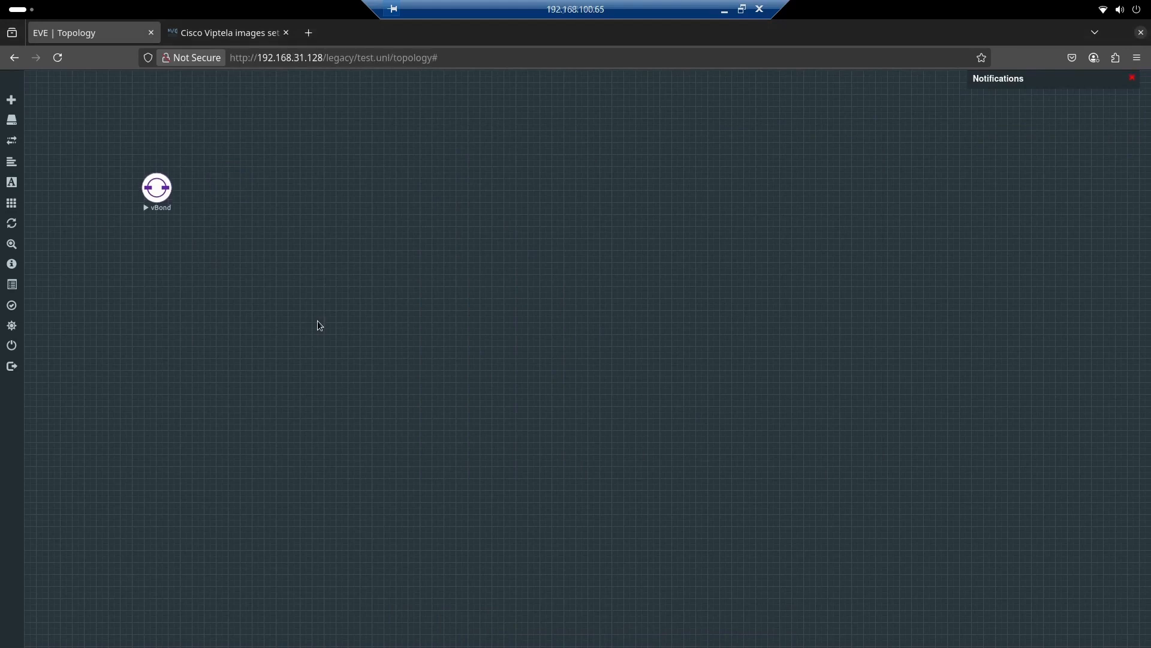
right_click(298, 191)
left_click(327, 211)
type("vm")
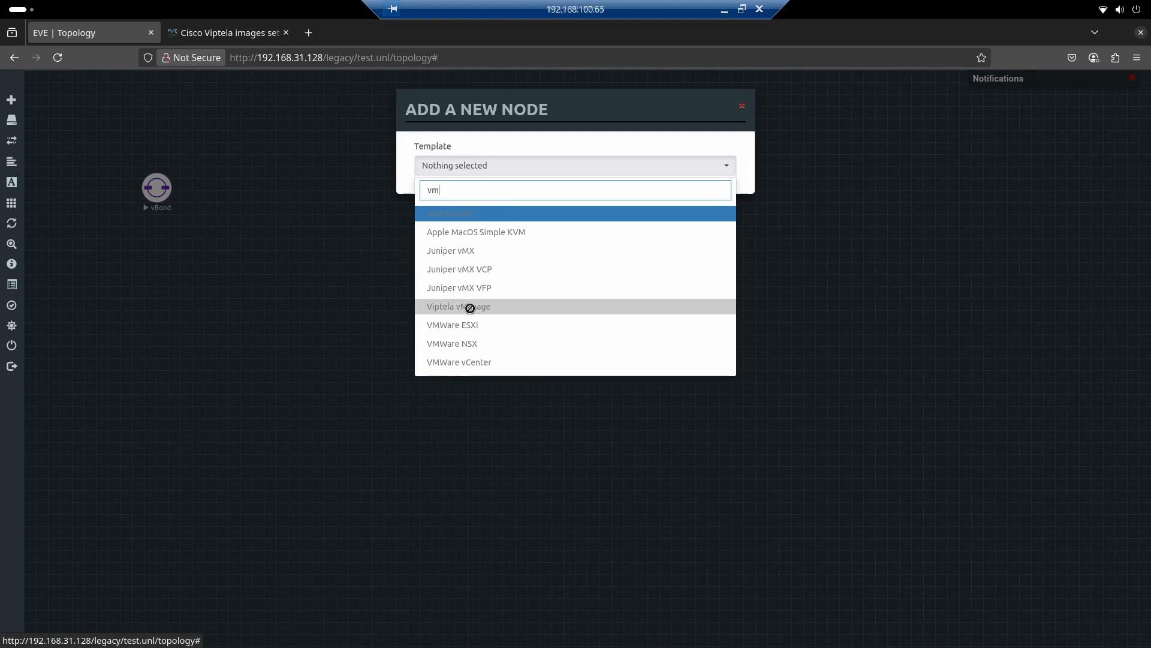
left_click(270, 279)
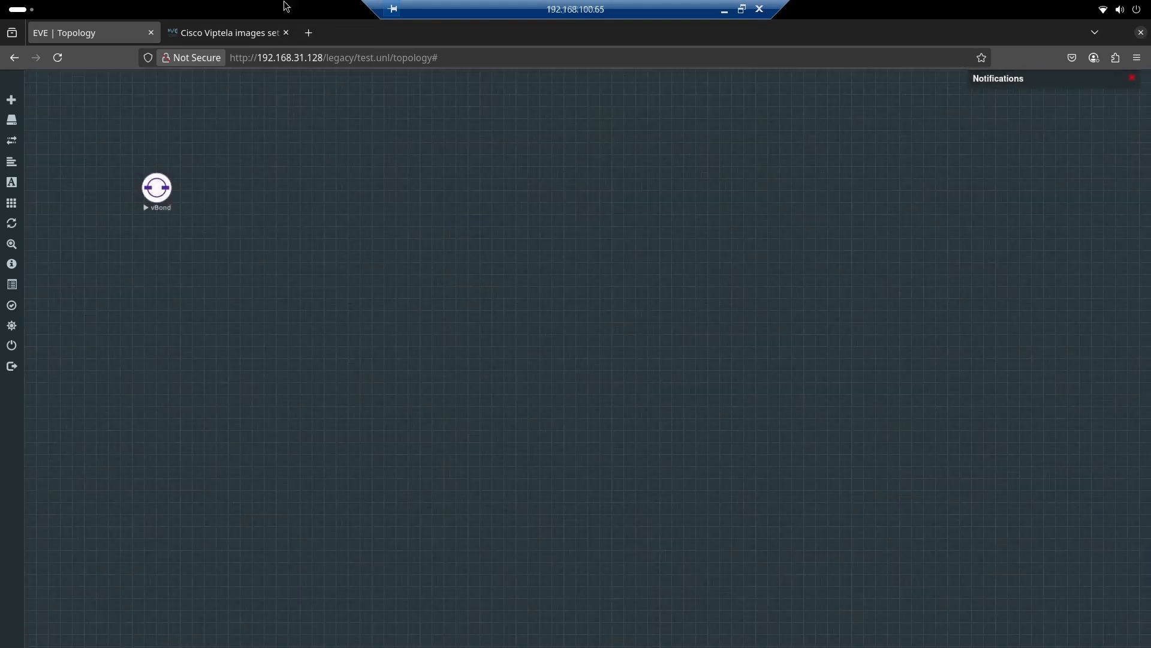
Read the vManage image deployment instructions in the Cisco Viptela guide
left_click(219, 36)
scroll(657, 453, "down", 7)
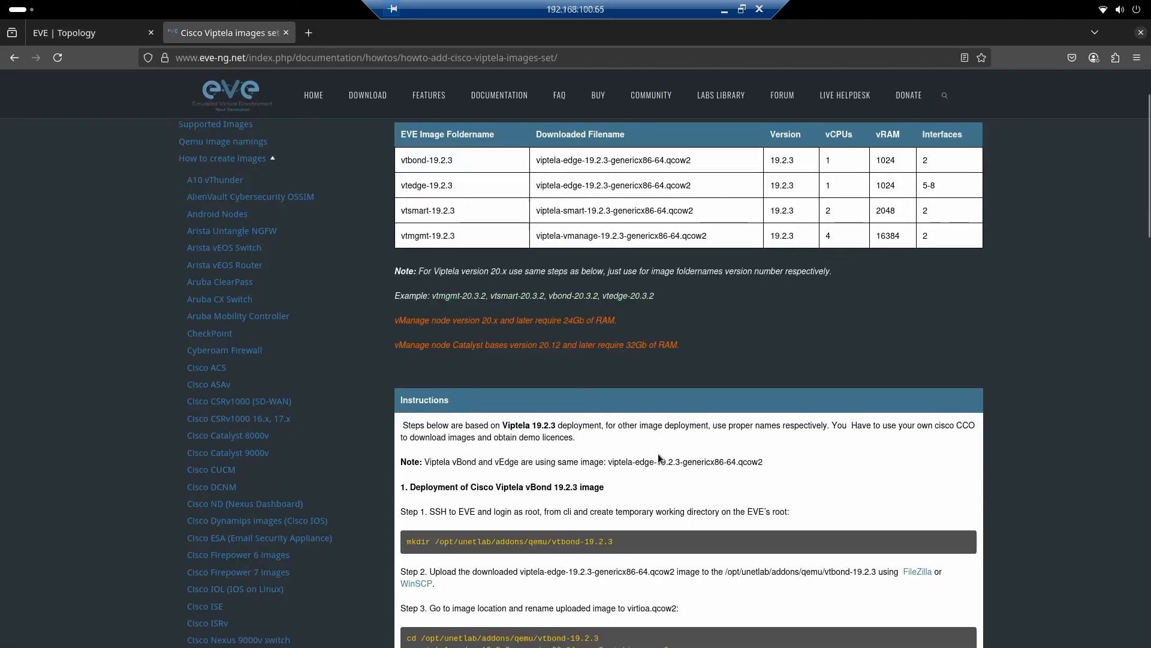
scroll(658, 455, "down", 7)
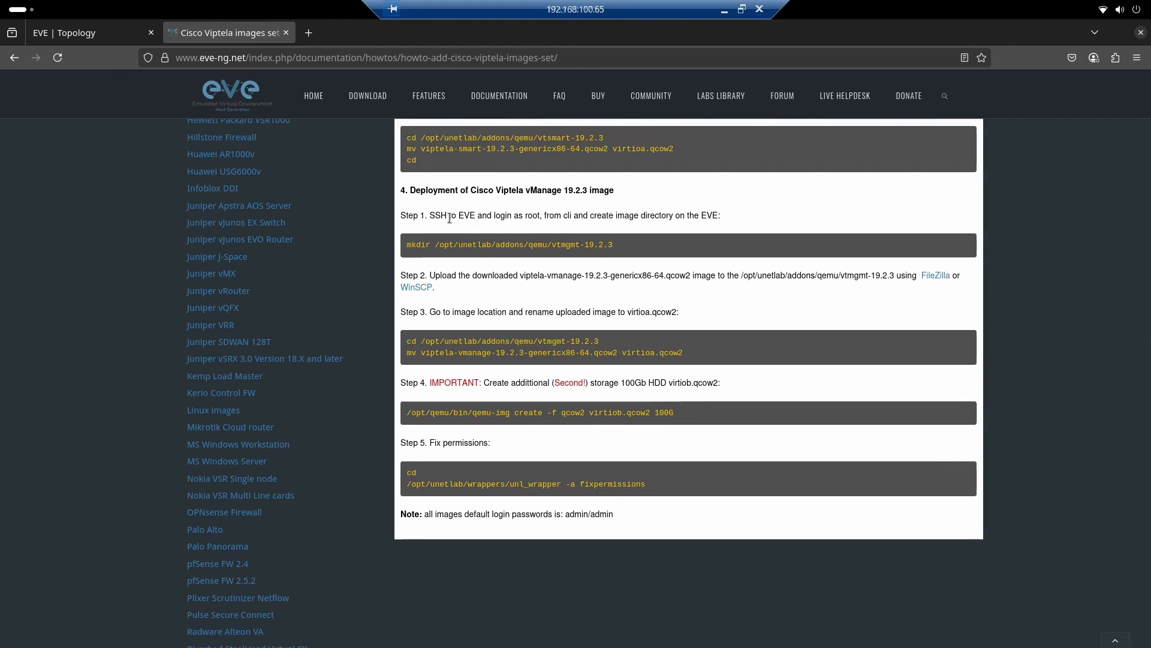
Switch to the EVE-NG console in VMware Workstation and log in as root
key("alt+Tab")
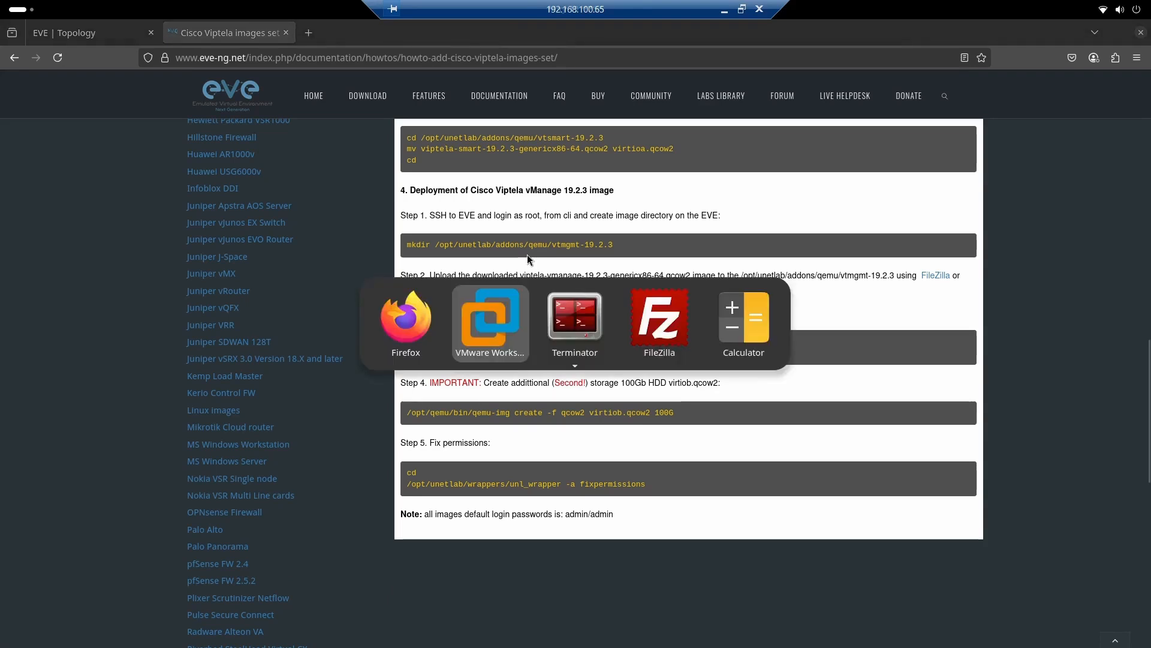
type("t")
key("BackSpace")
type("root")
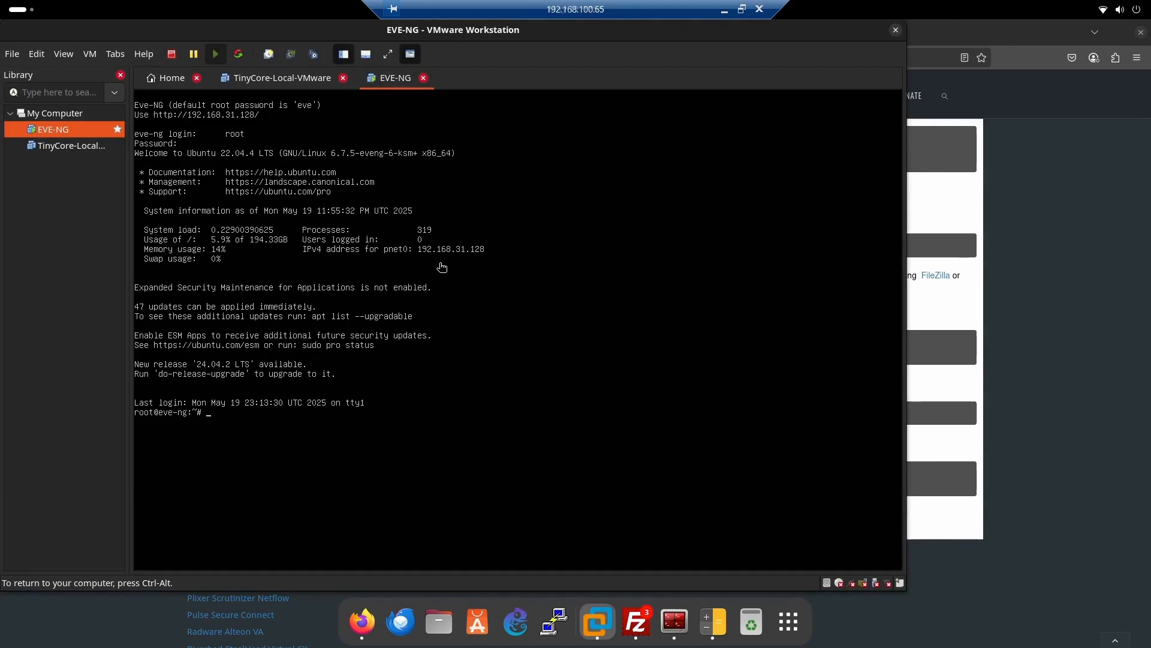
Create the directory /opt/unetlab/addons/qemu/vtmgmt-20.12.5, change into it and list its contents with ls -lh
type("dir /opt/unetlab/addons/qemu/vtmgmt-20.12.5")
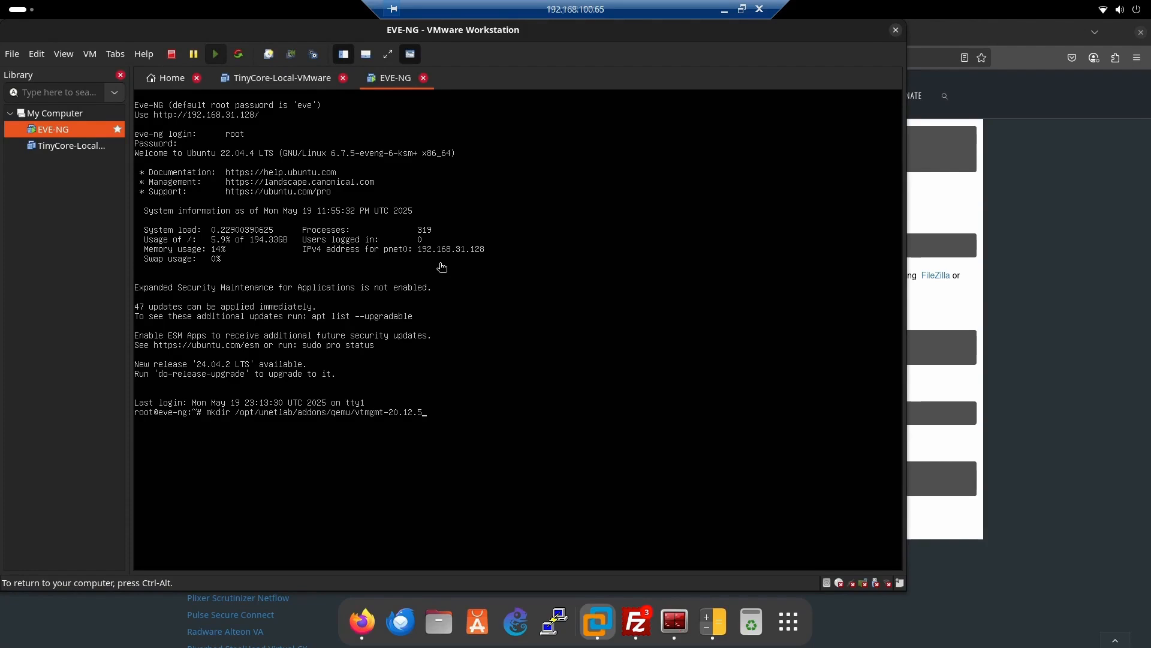
key("Return")
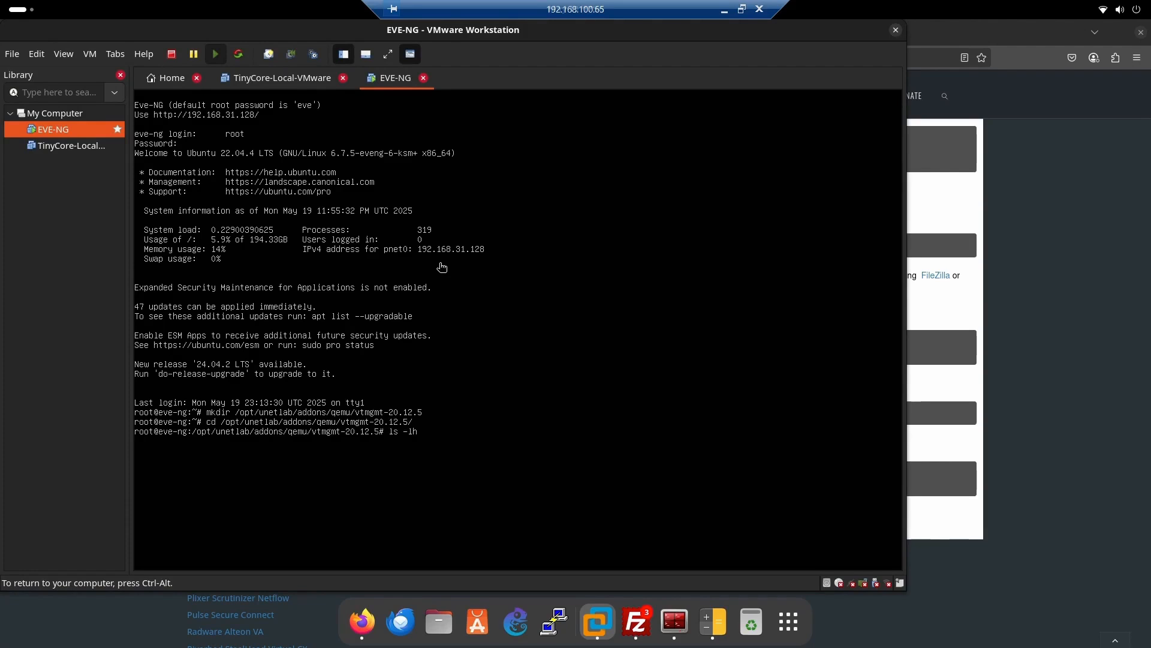
key("Return")
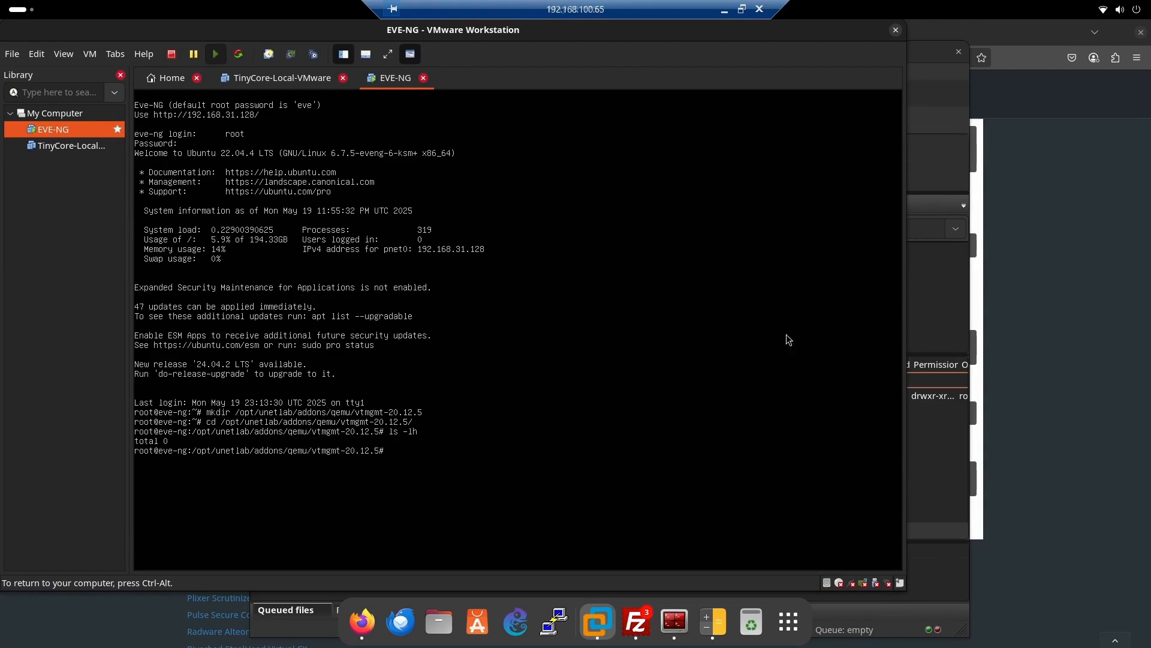
Switch to FileZilla, refresh the remote qemu folder and upload viptela-vmanage-20.12.5-genericx86-64.qcow2 from the local Images folder into vtmgmt-20.12.5
left_click(924, 306)
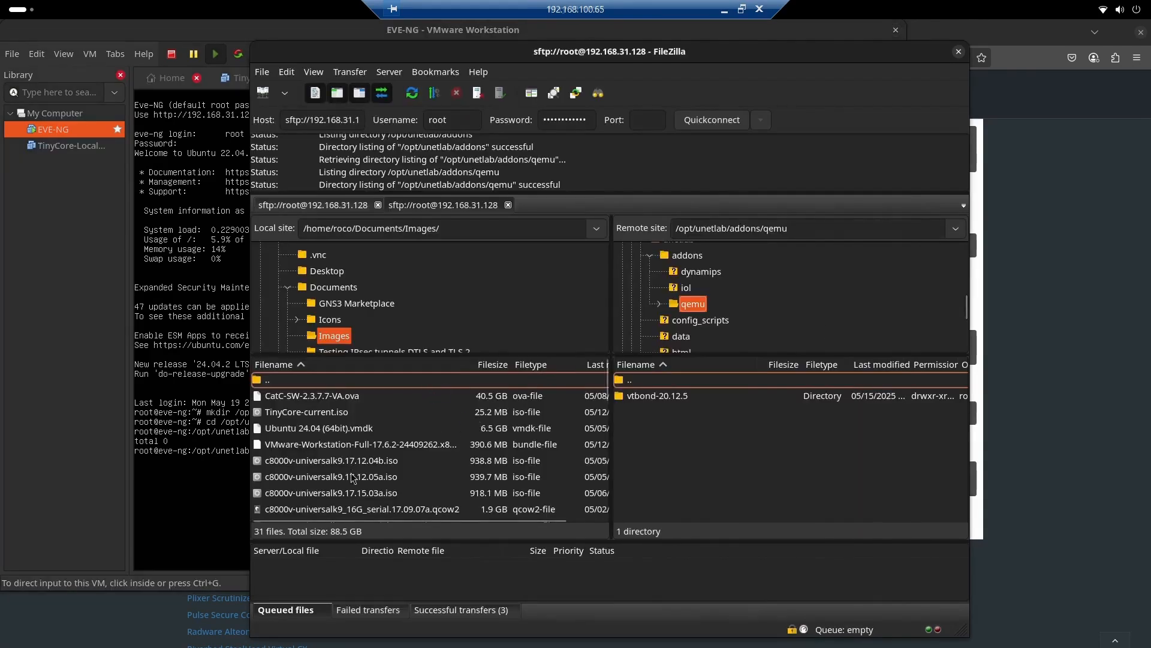
scroll(352, 484, "down", 3)
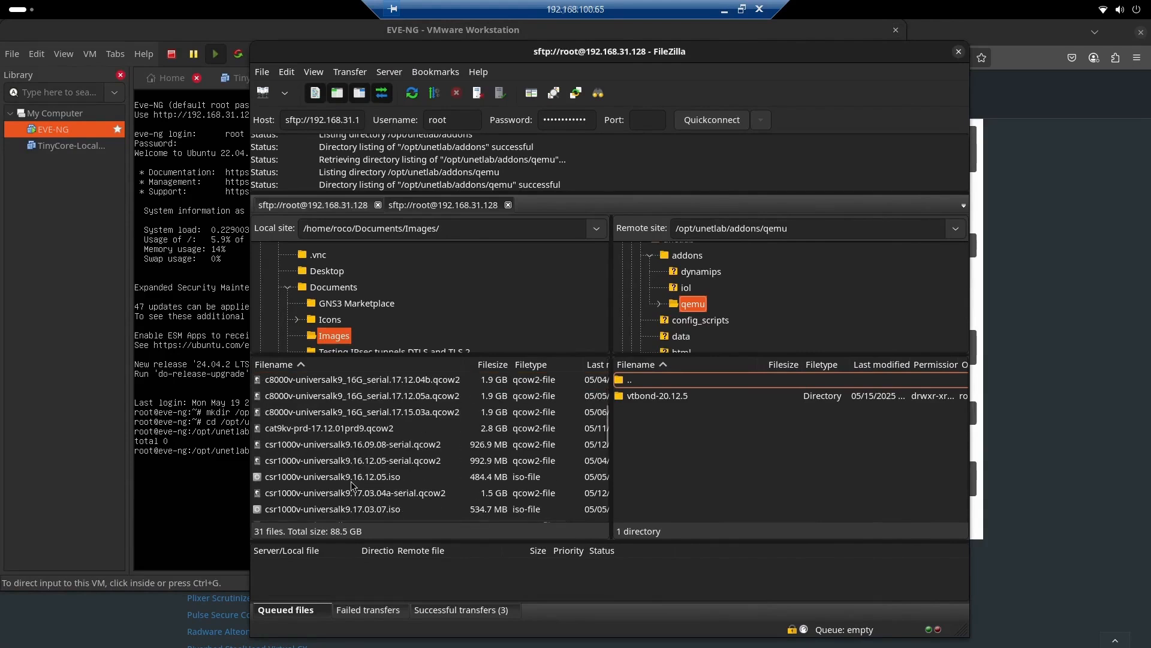
scroll(353, 485, "down", 2)
scroll(353, 484, "down", 3)
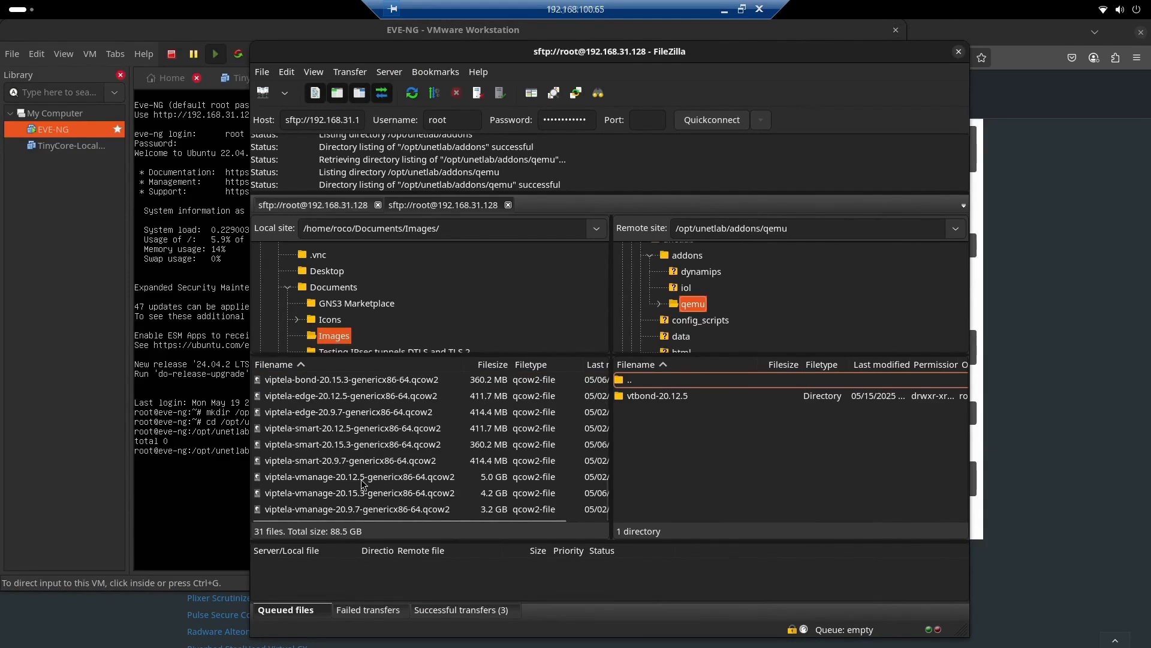
left_click(659, 304)
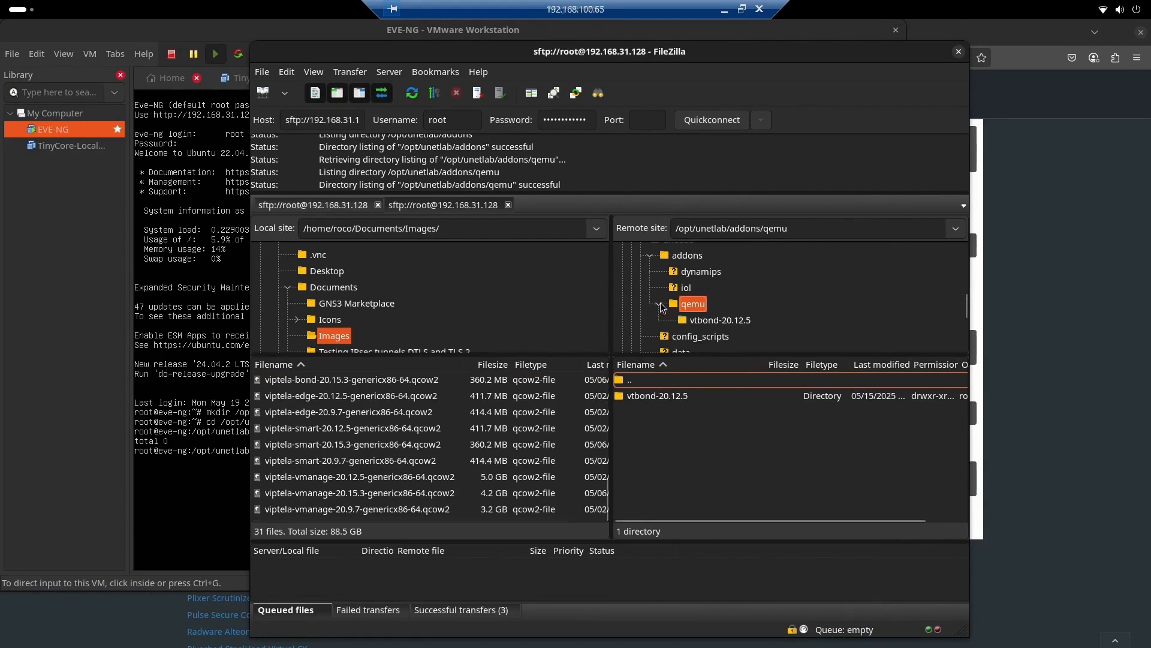
left_click(412, 93)
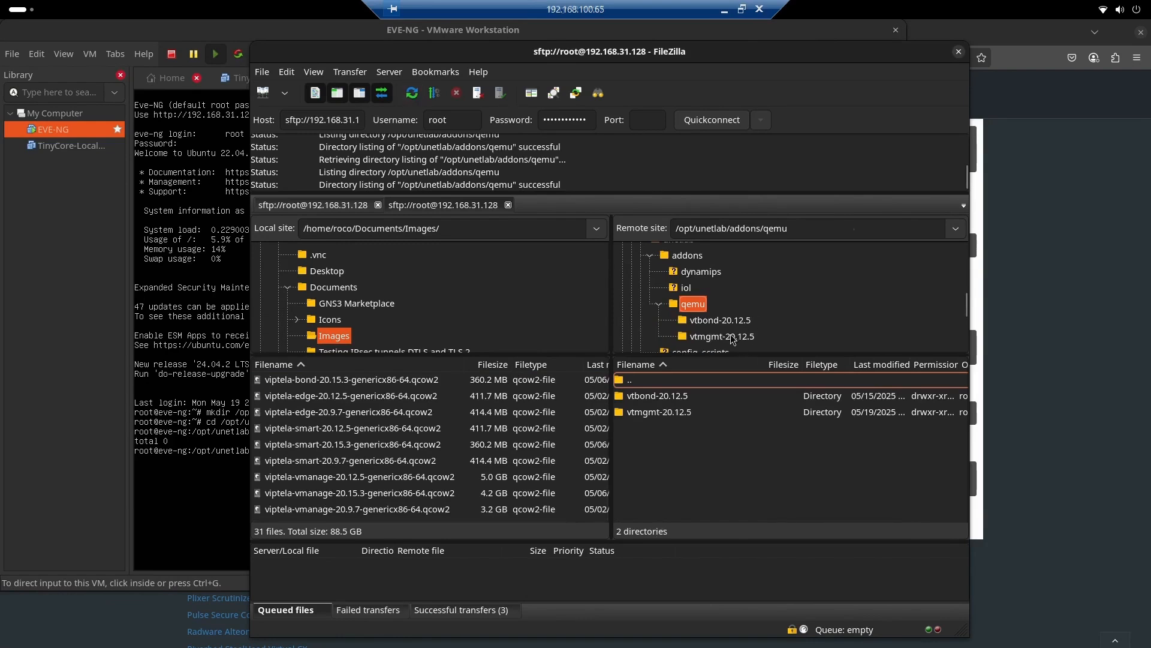
left_click(732, 337)
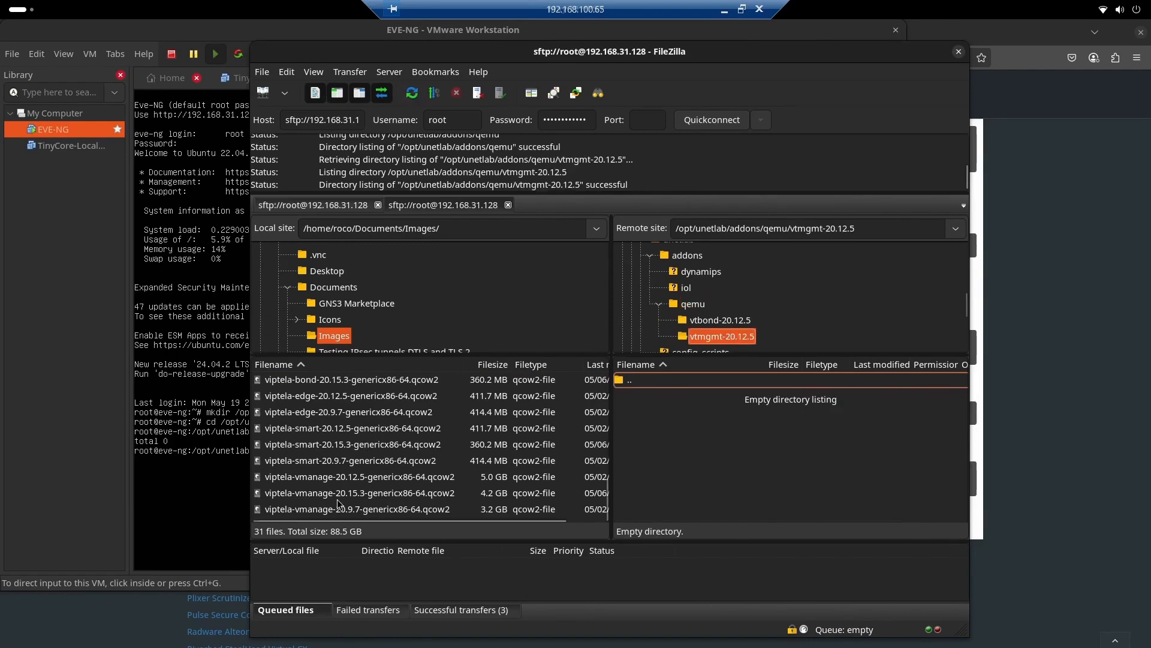
left_click_drag(354, 483, 732, 468)
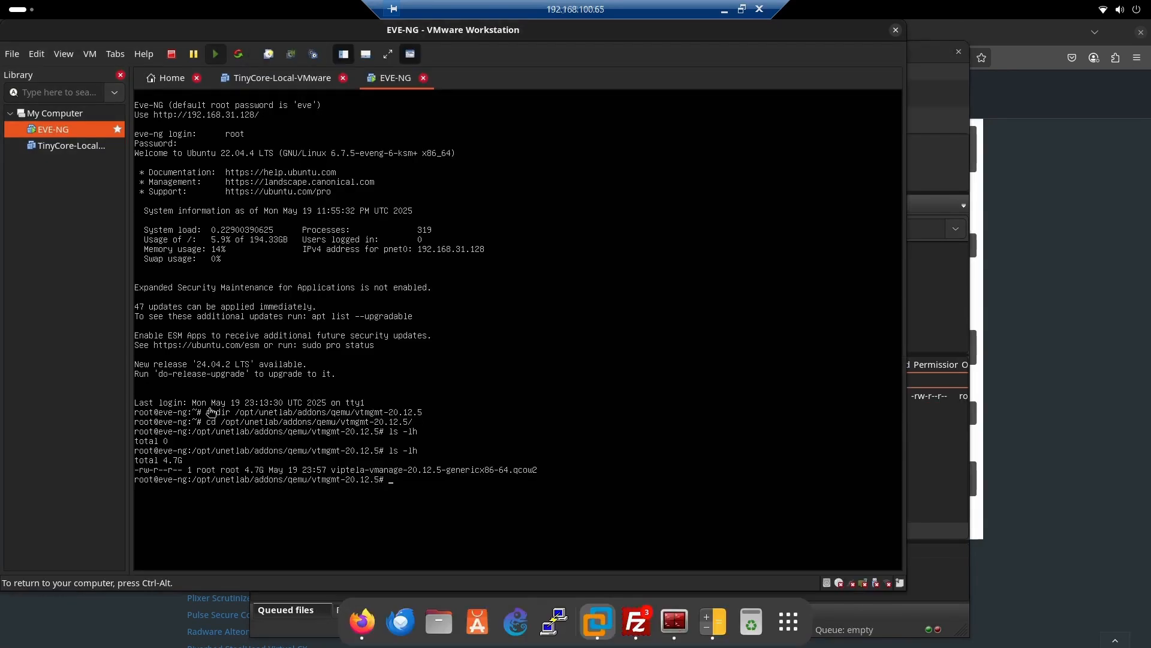
In the EVE-NG console, rename viptela-vmanage-20.12.5-genericx86-64.qcow2 to virtioa.qcow2 using mv and check the directory with ls -lh
type("viptela-vmanage-20.12.5-genericx86-64.qcow2 virtioa.qcow2")
key("Return")
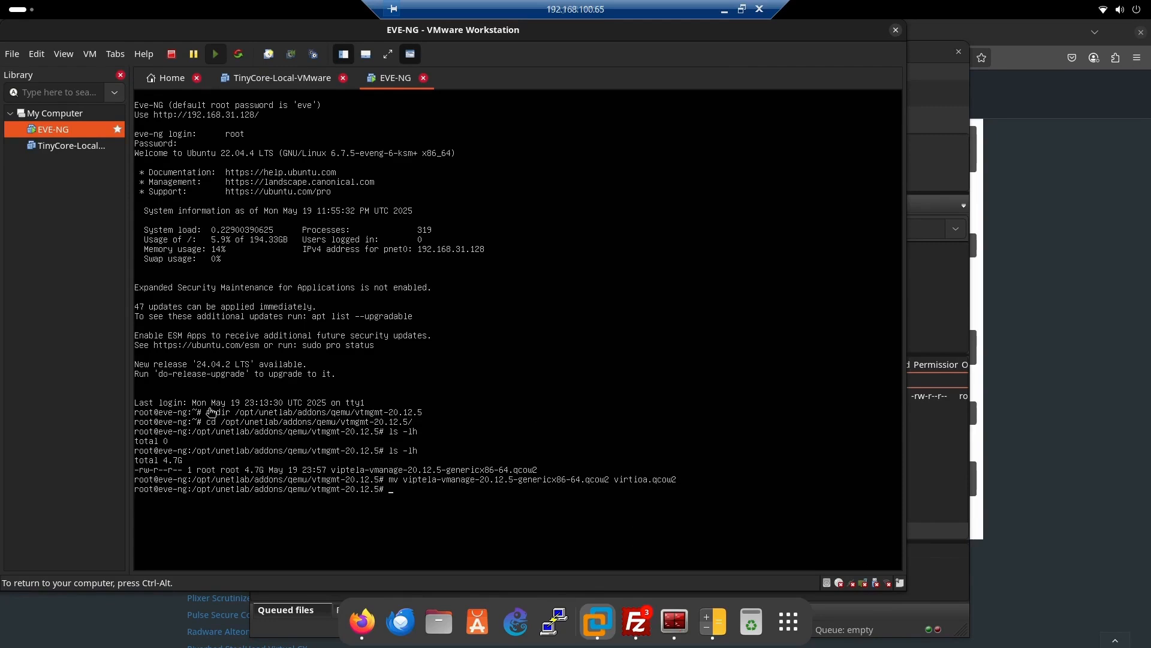
key("Up")
key("Up")
key("Return")
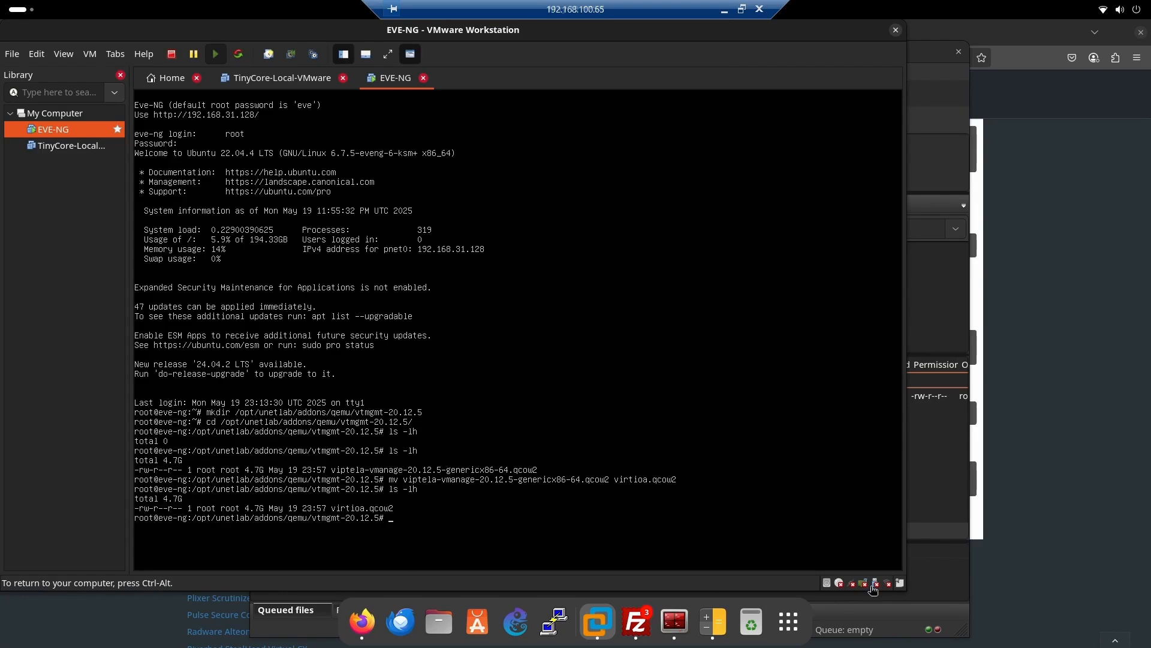
Following the guide, create the second 100G disk virtiob.qcow2 with qemu-img and run unl_wrapper -a fixpermissions in the EVE-NG console
left_click(1046, 470)
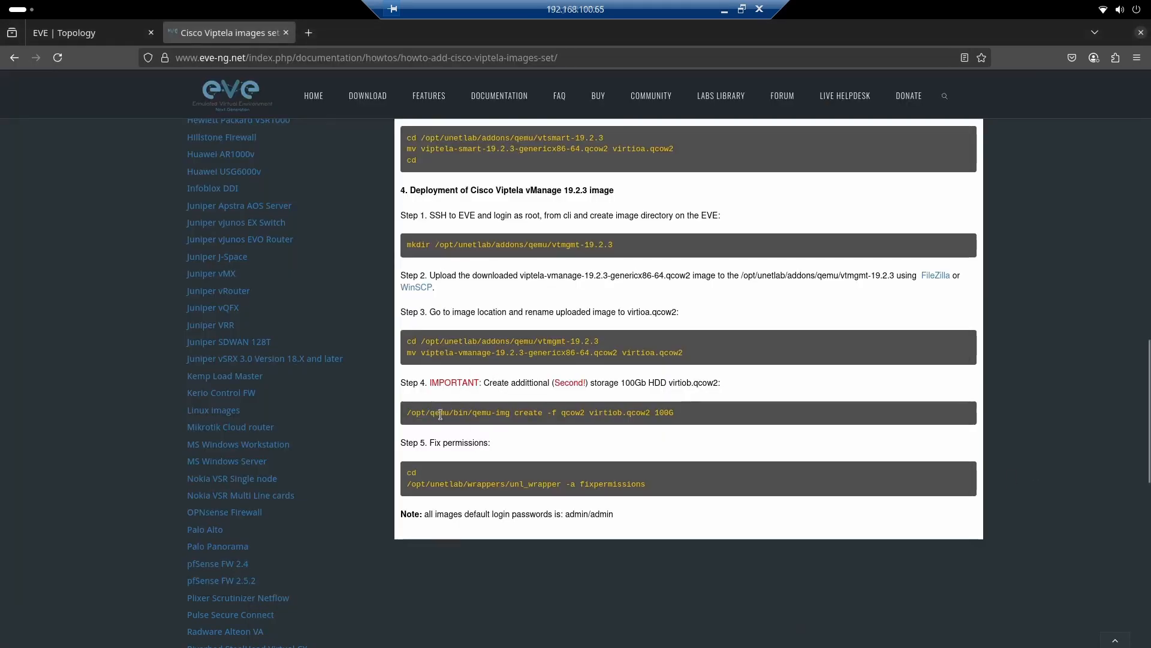
key("alt+Tab")
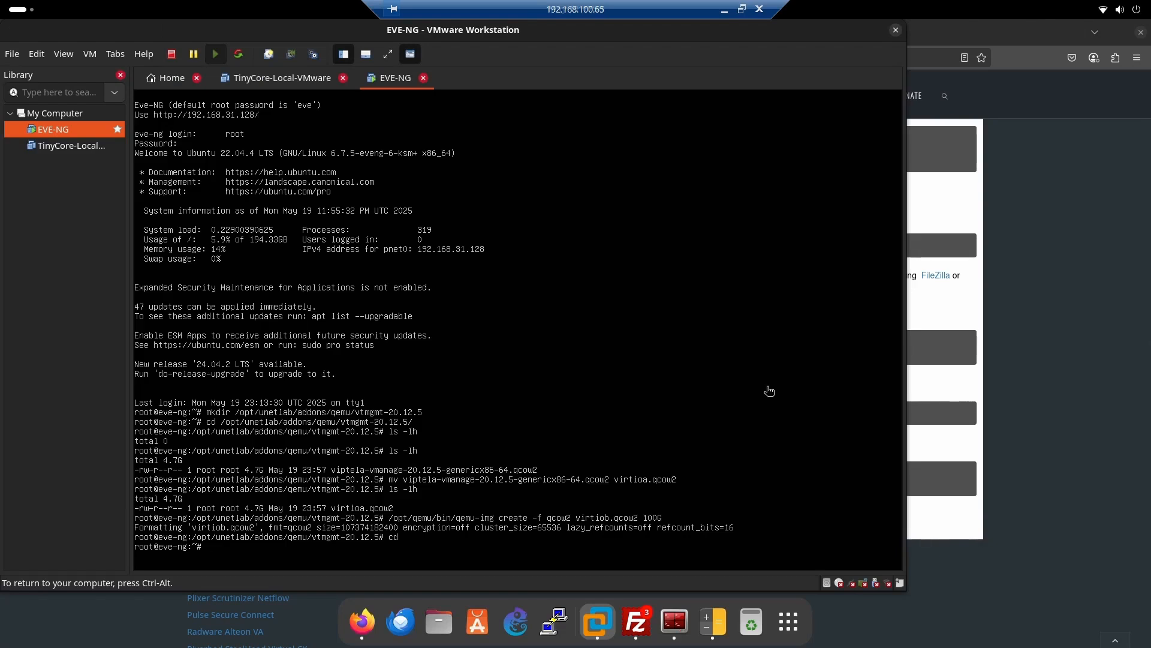
key("ctrl+alt")
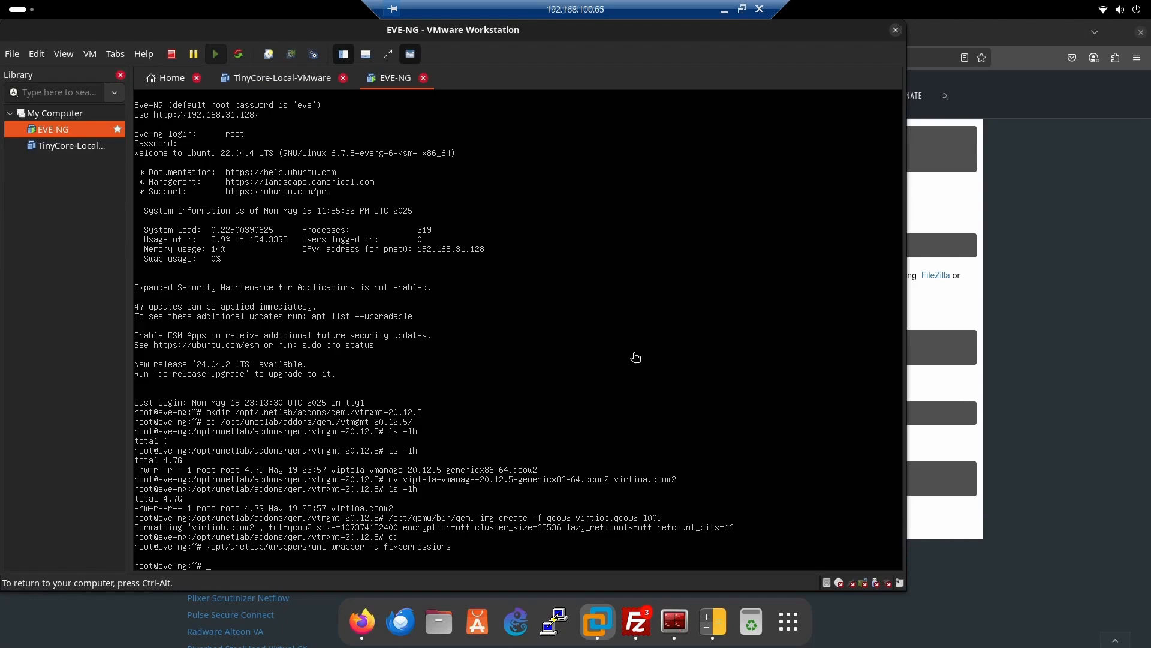
Return to the EVE topology in the browser, reload it and add one Viptela vManage node using the vtmgmt-20.12.5 image
key("ctrl+alt")
key("alt+Tab")
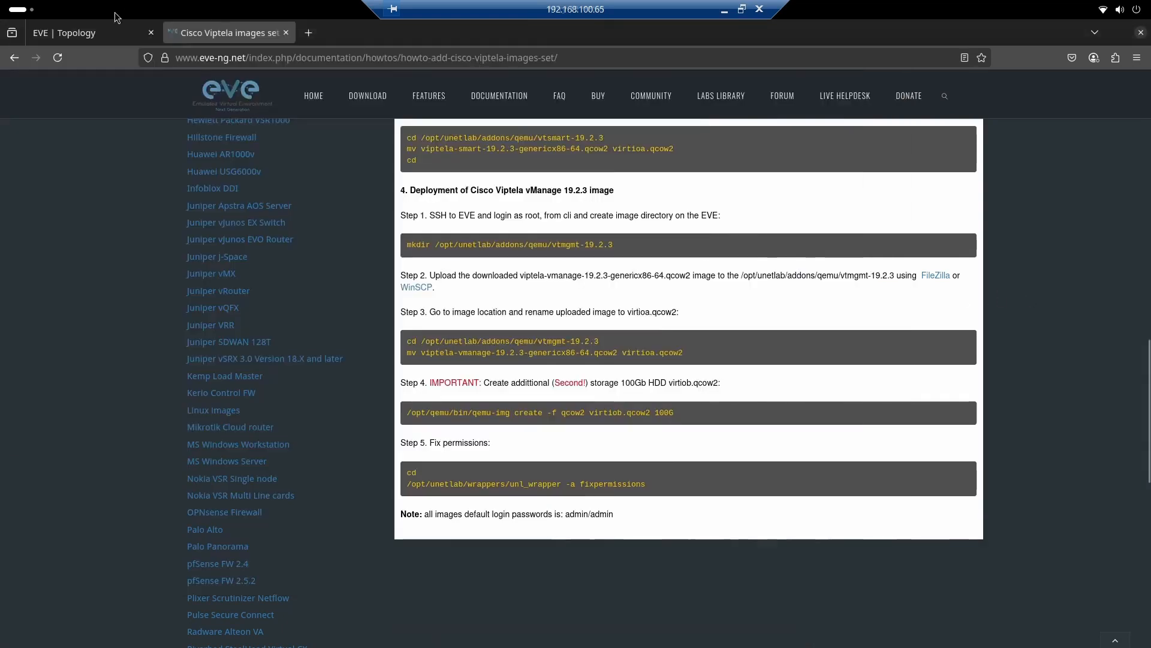
left_click(85, 32)
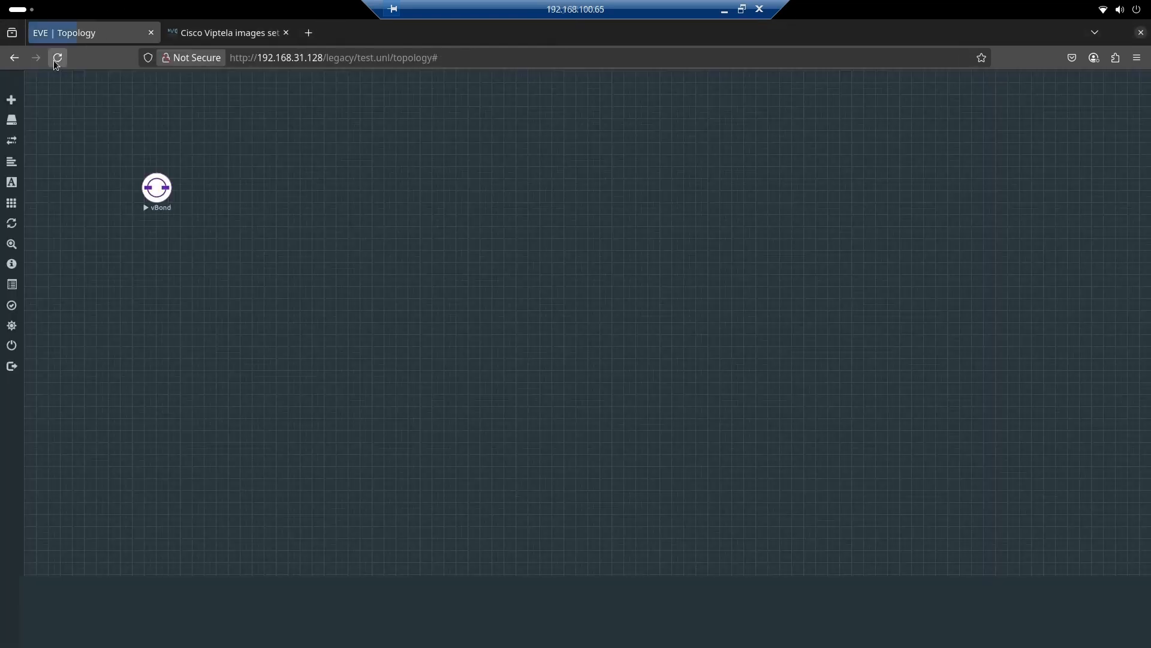
right_click(448, 266)
left_click(486, 292)
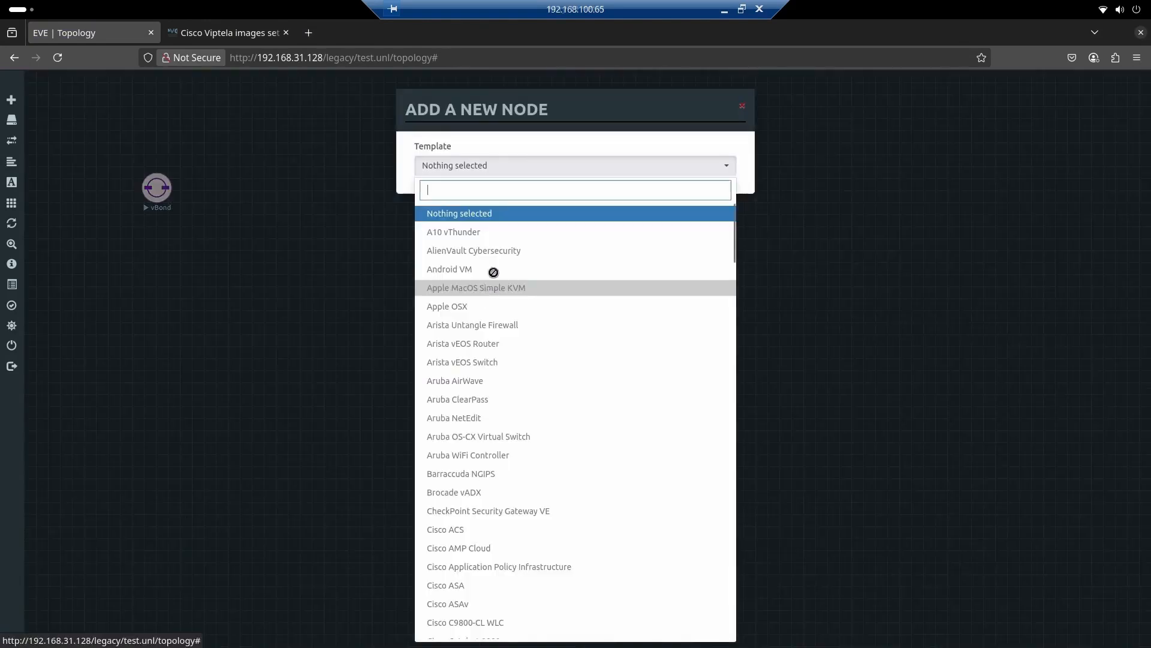
type("vm")
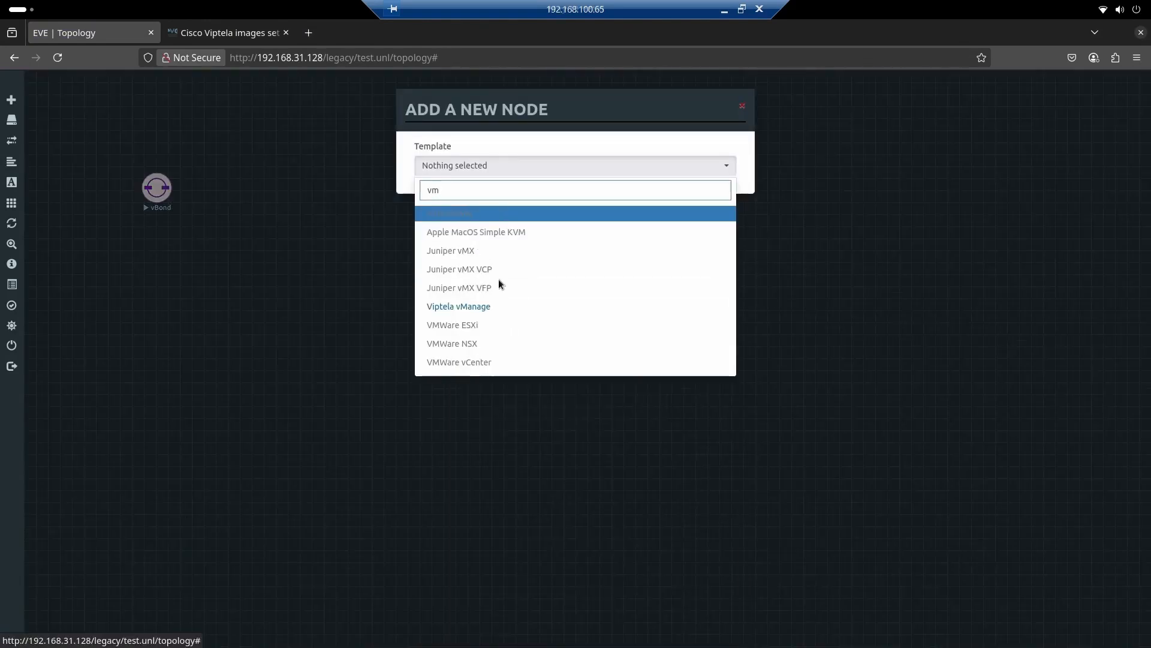
left_click(479, 306)
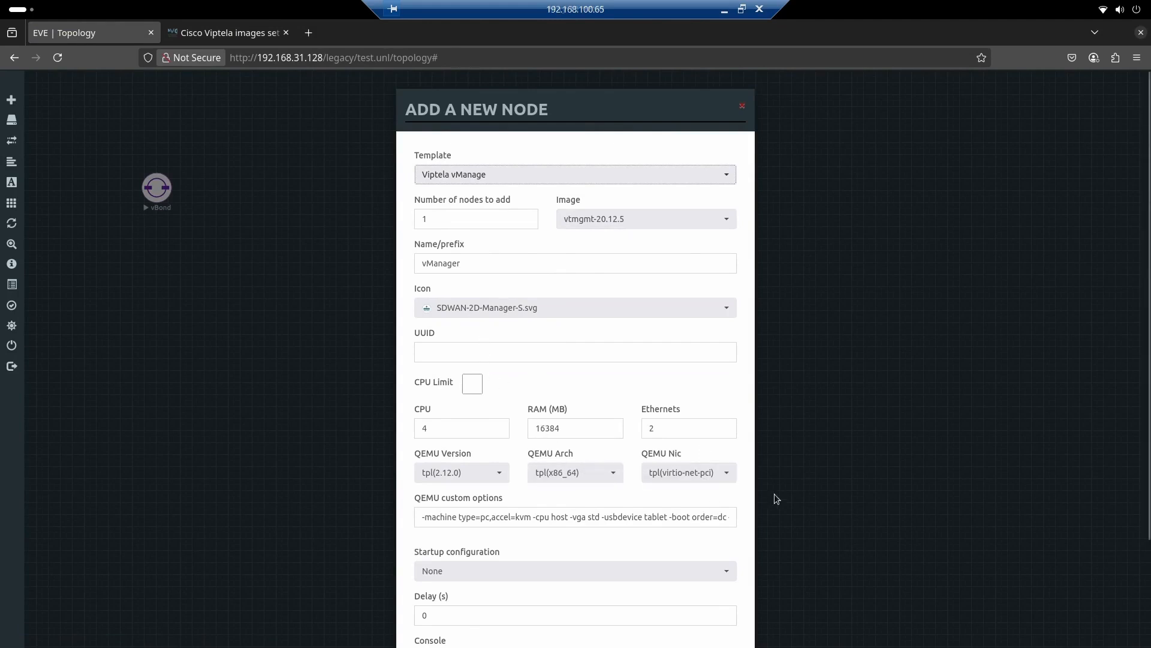
scroll(775, 494, "down", 2)
left_click(510, 608)
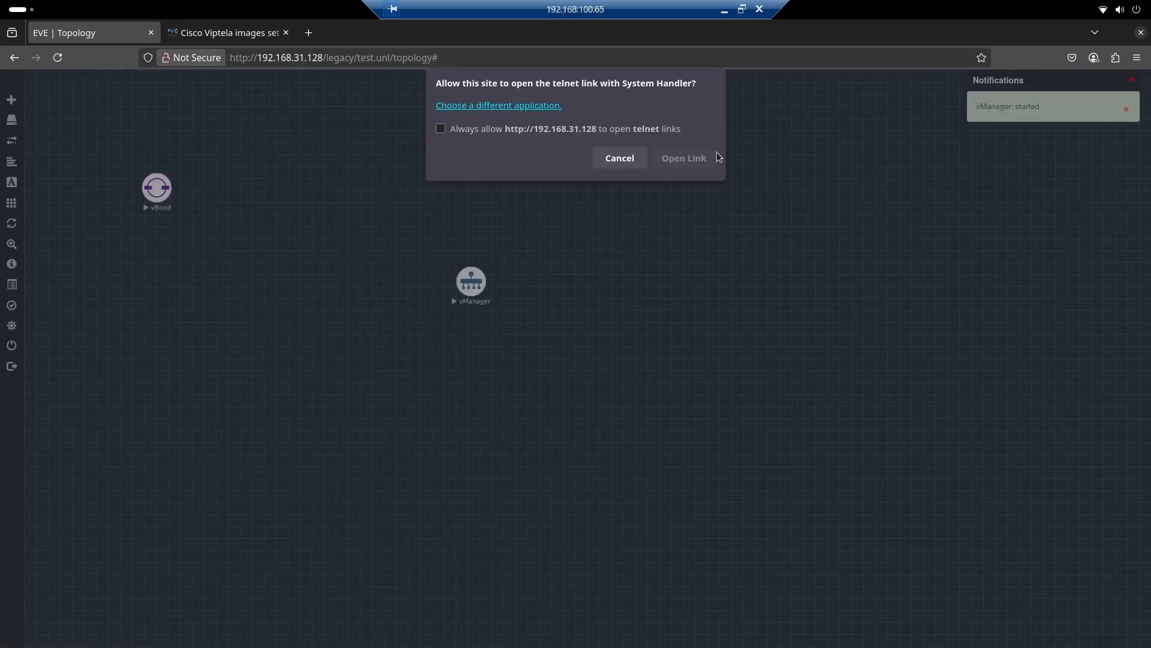
Open the vManager node's telnet console, move its window clear of the nodes and return to the topology
left_click(683, 158)
left_click_drag(354, 51, 710, 187)
left_click(259, 252)
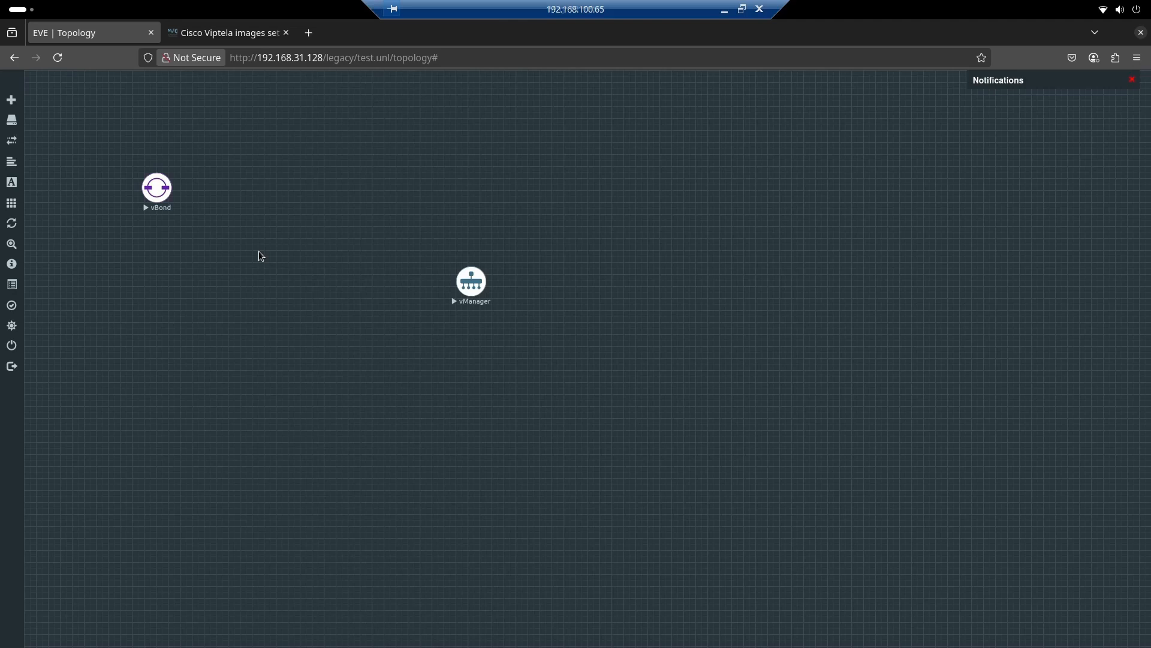
Read the guide's RAM requirement for vManage 20.x and return to the vBond and vManager console windows
left_click(228, 33)
scroll(670, 393, "up", 10)
left_click_drag(500, 406, 632, 412)
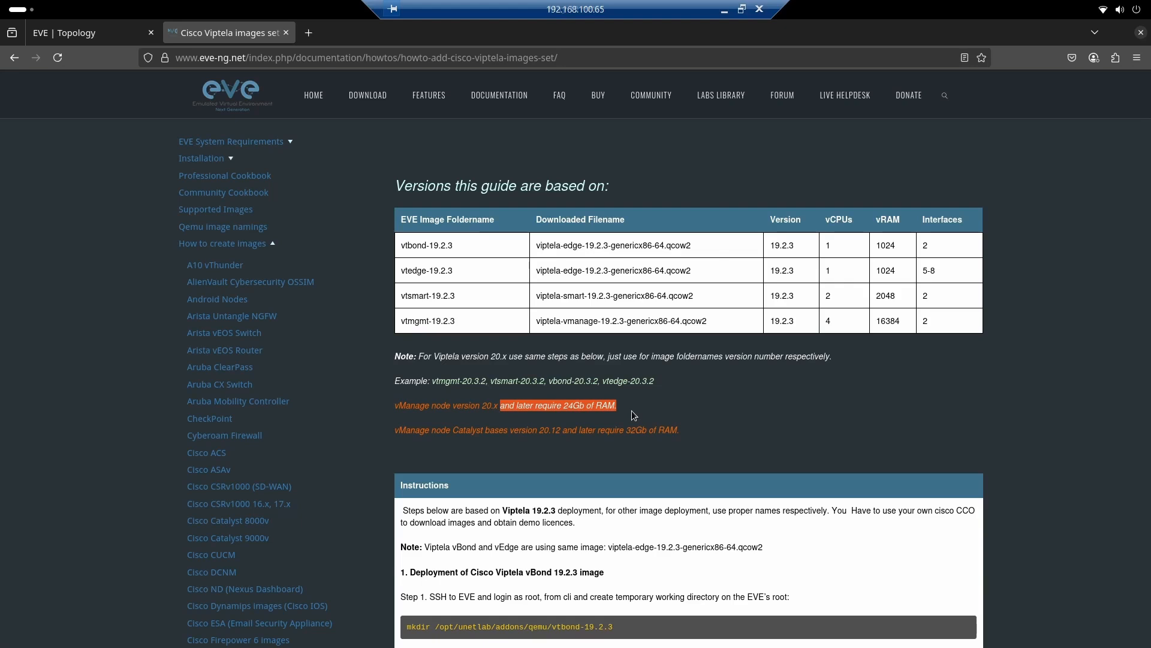
key("ctrl+Tab")
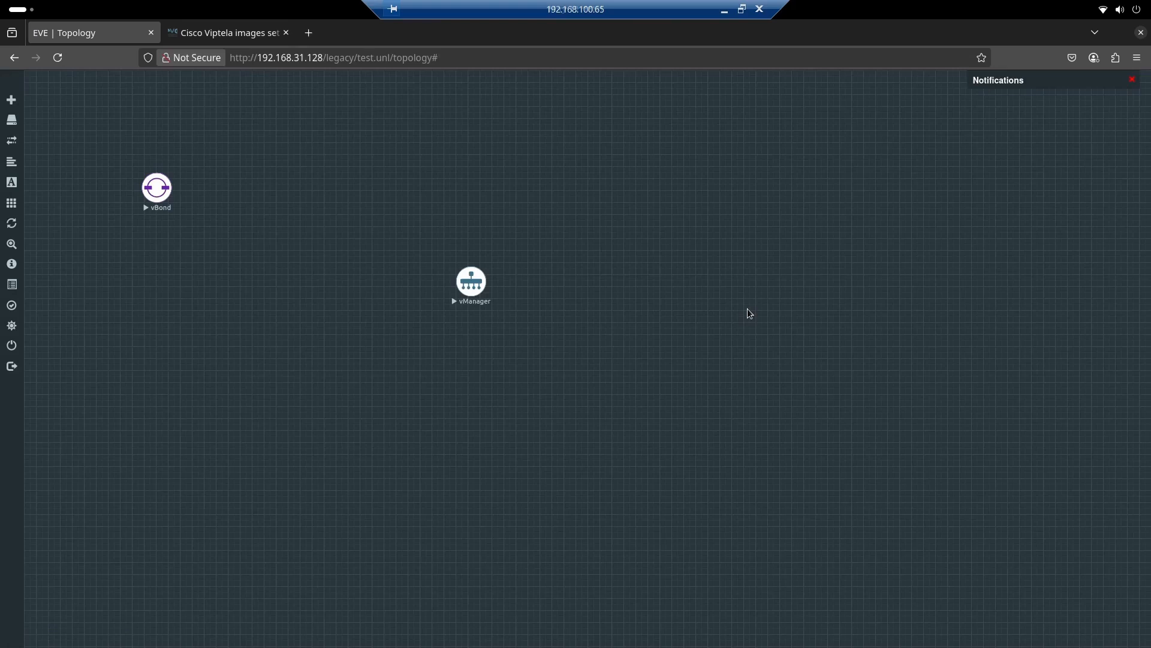
key("alt+Tab")
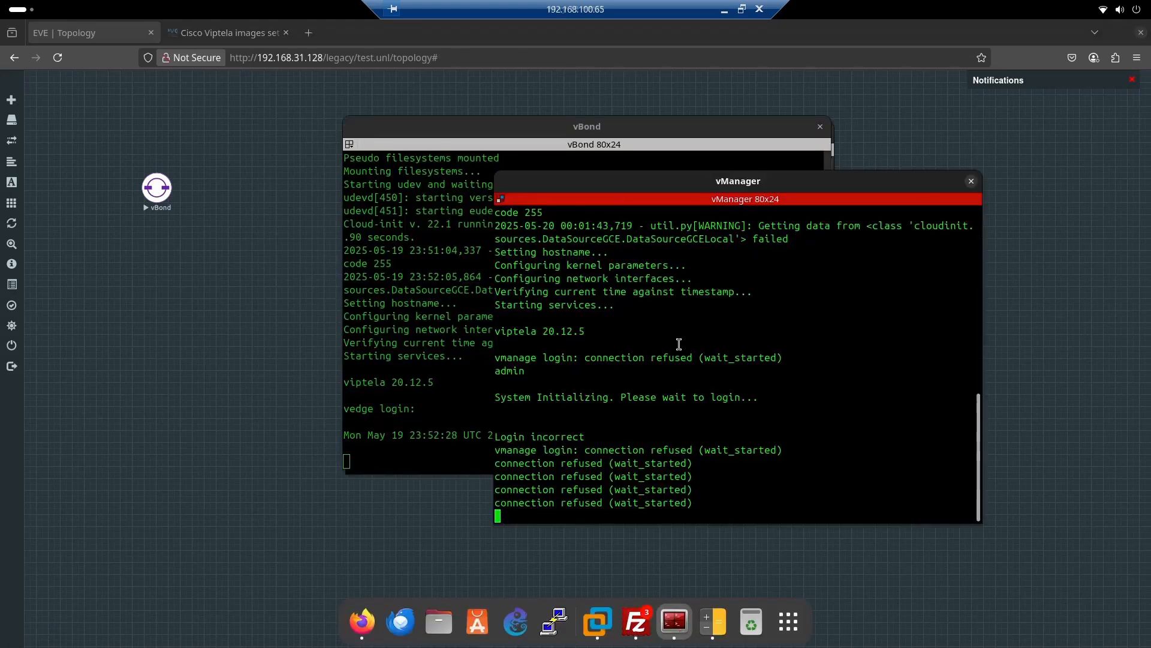